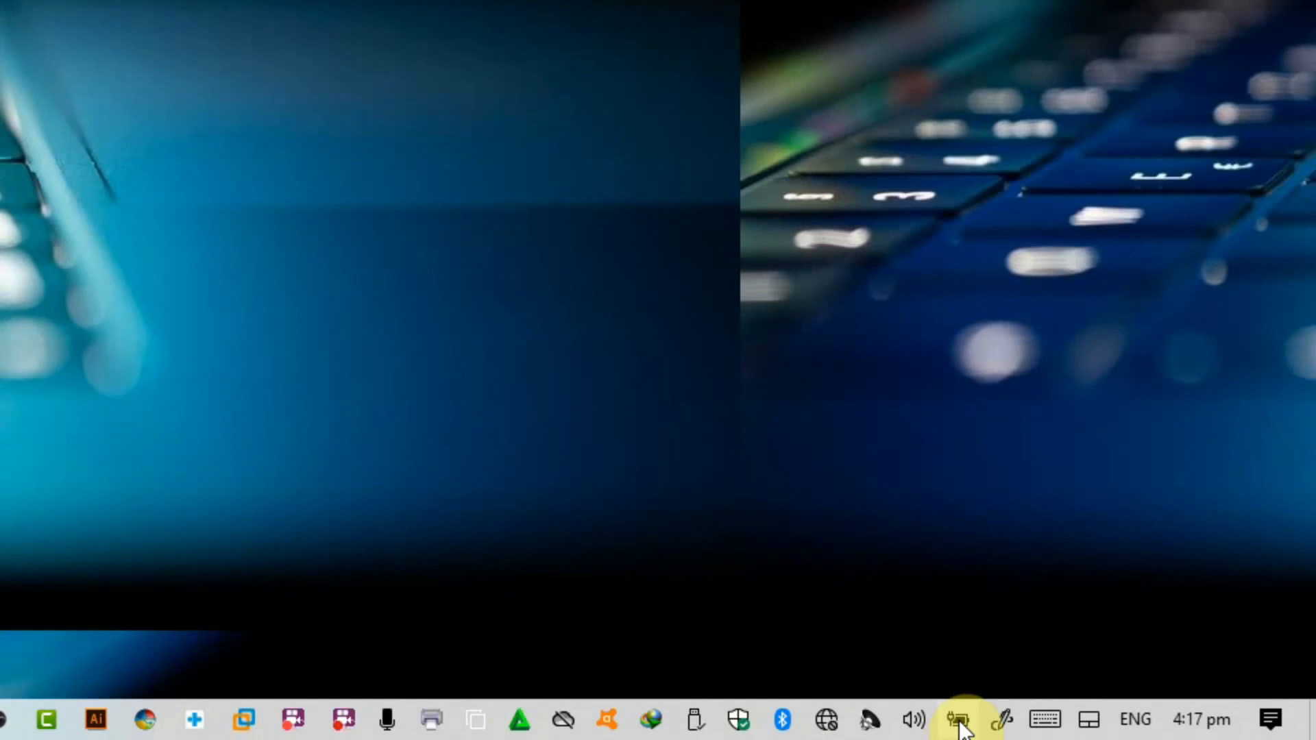
Open Power Options from the battery indicator's shortcut options and select the Balanced (recommended) plan.
{"action": "mouse_move", "coordinate": [959, 726]}
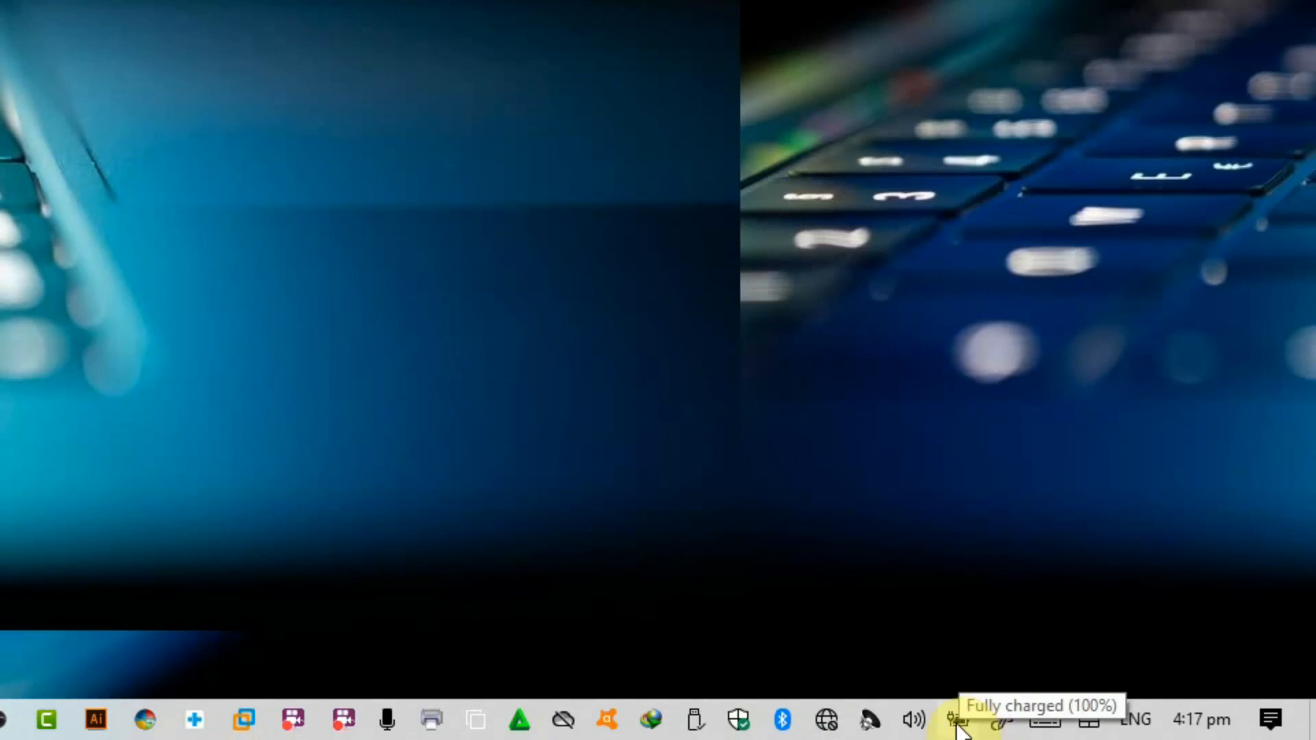
{"action": "right_click", "coordinate": [956, 724]}
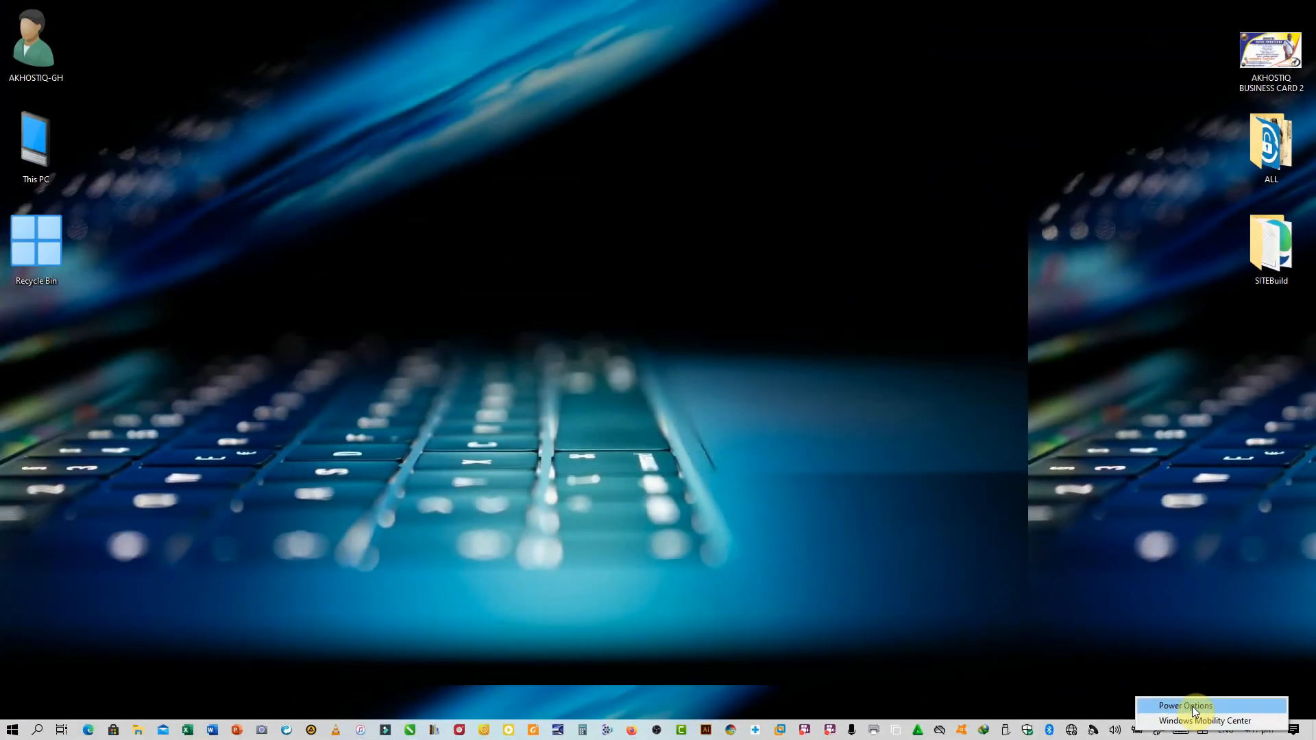
{"action": "left_click", "coordinate": [1067, 671]}
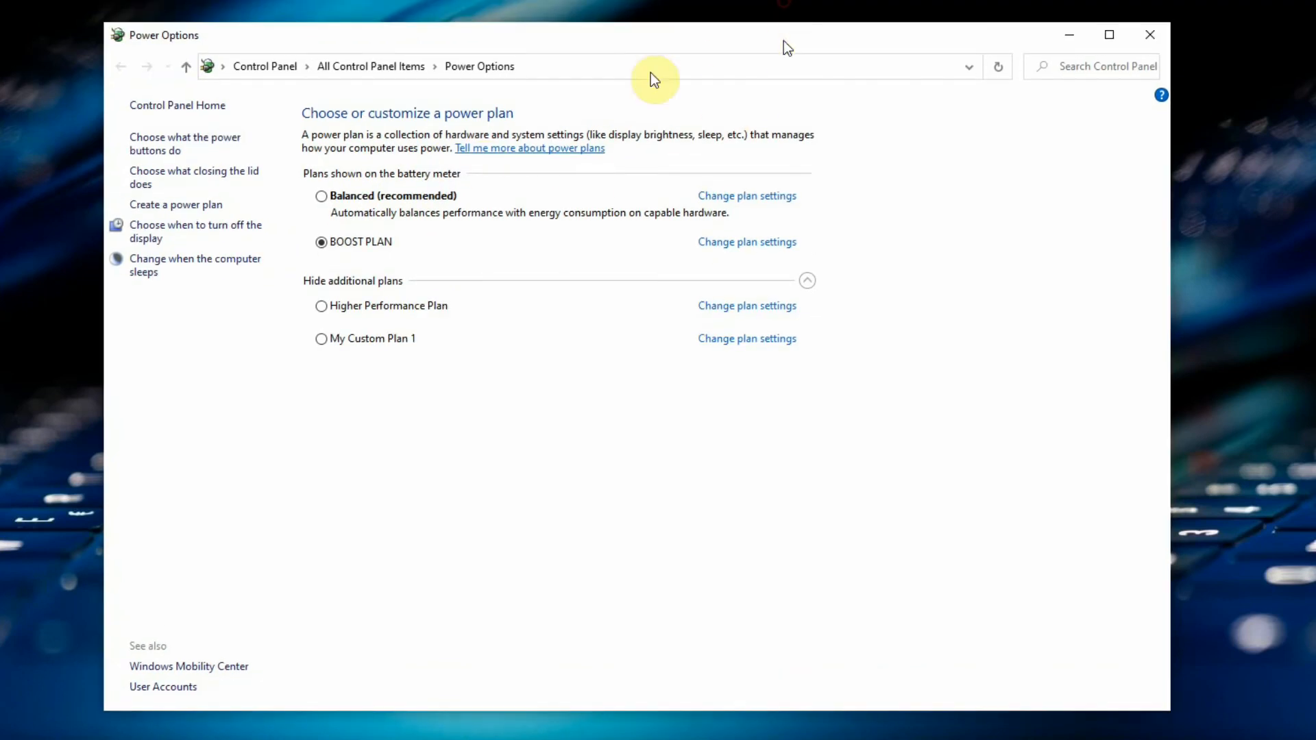
{"action": "left_click", "coordinate": [367, 199]}
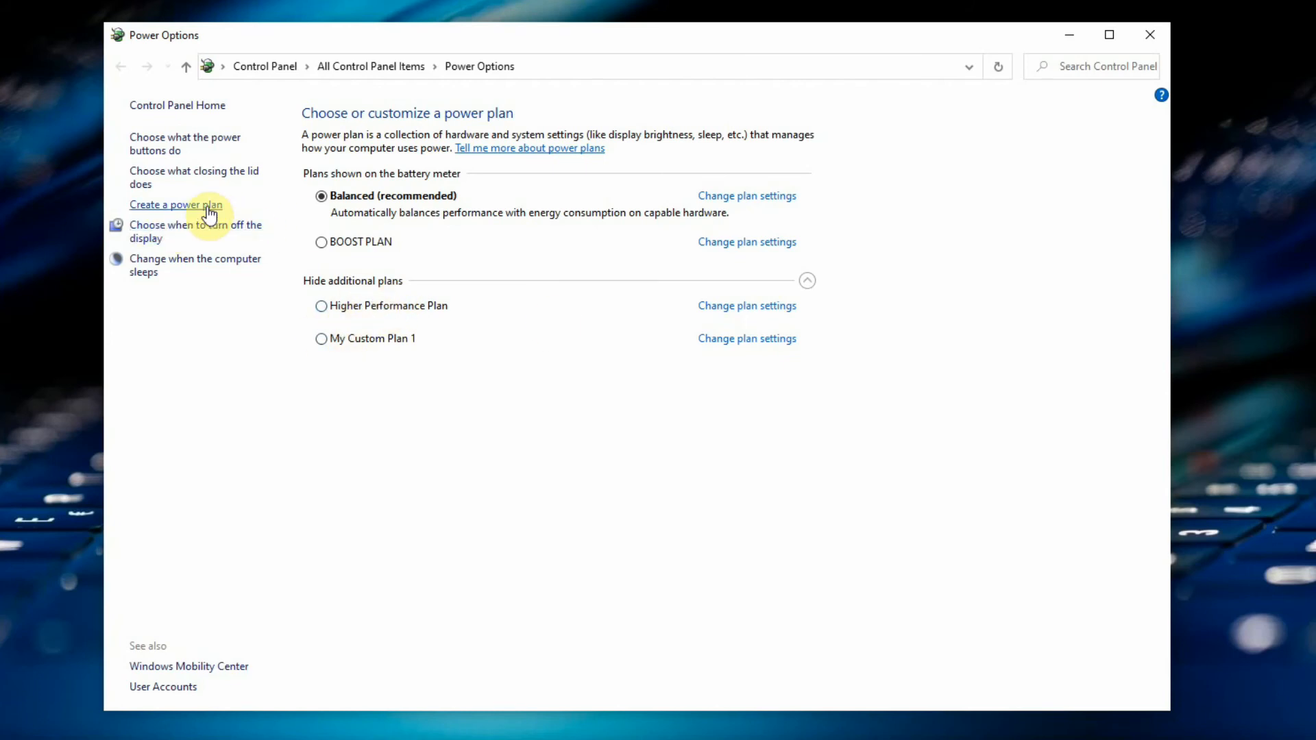
Start a new power plan based on High performance and name it Higher Performance.
{"action": "left_click", "coordinate": [169, 206]}
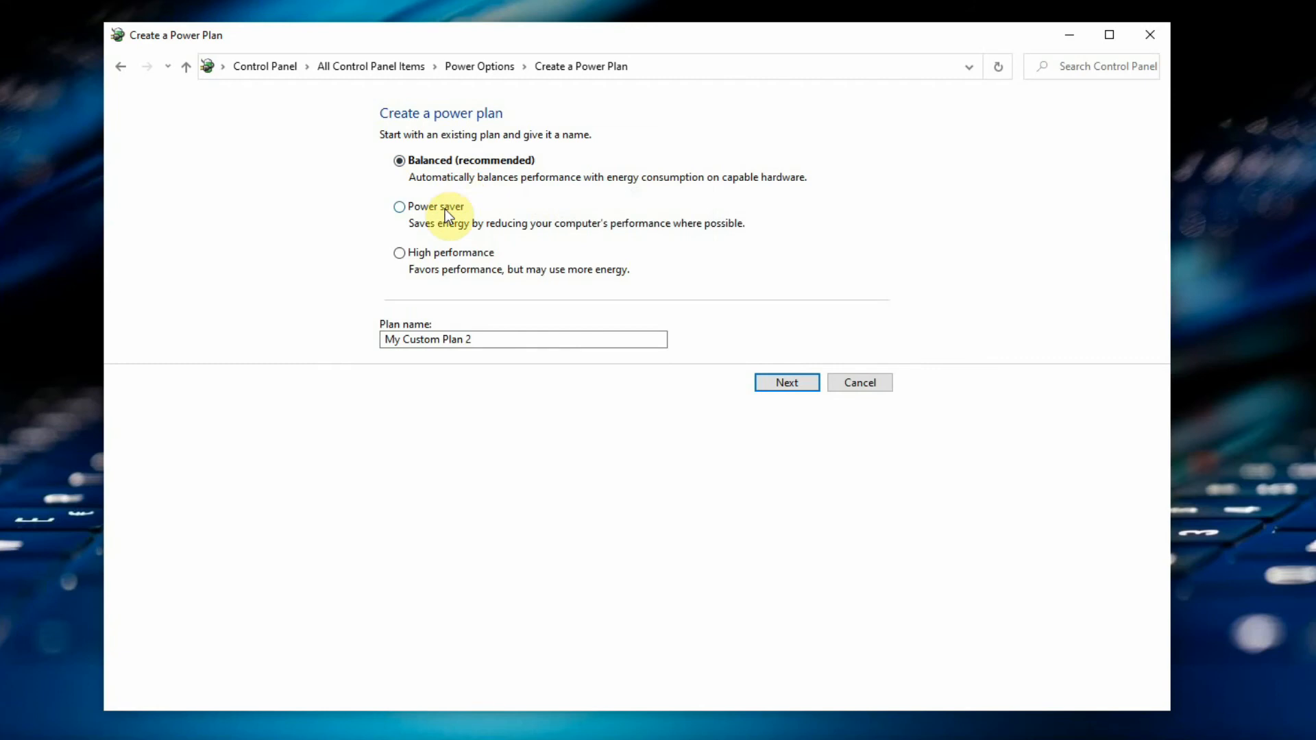
{"action": "left_click", "coordinate": [407, 260]}
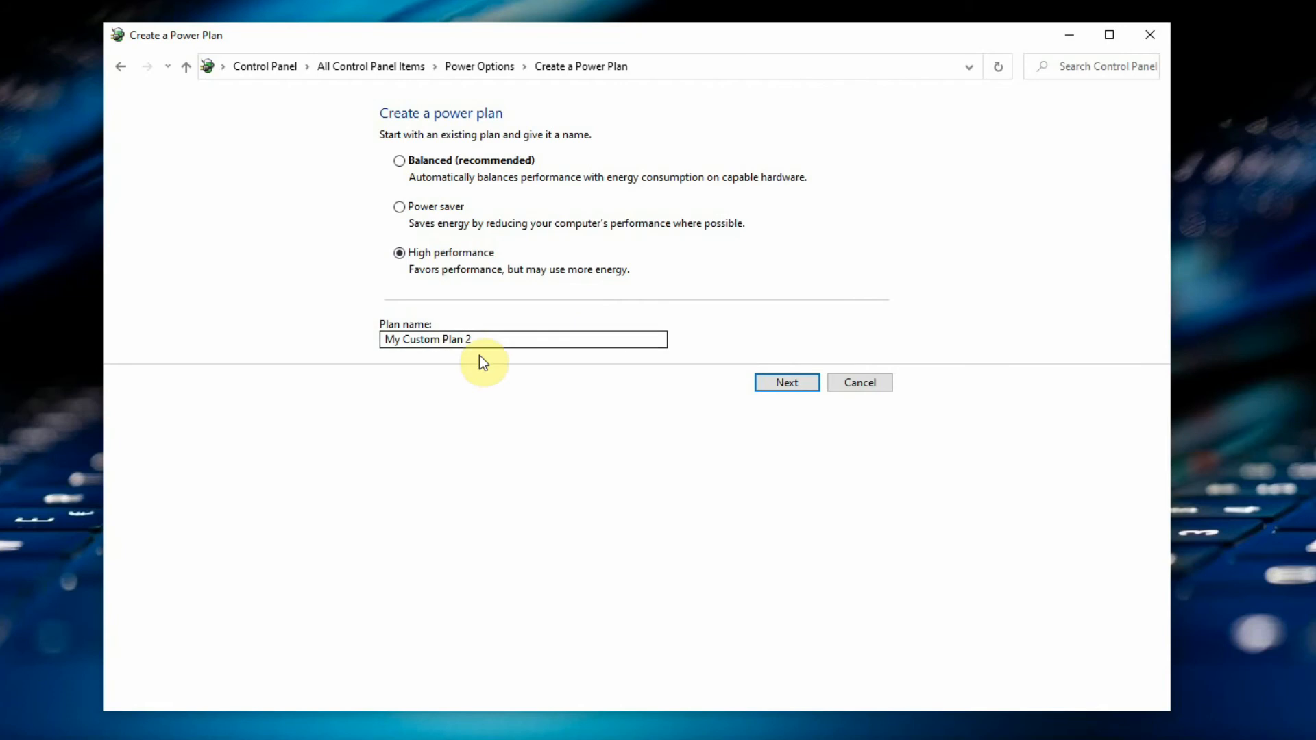
{"action": "left_click_drag", "start_coordinate": [515, 336], "coordinate": [281, 340]}
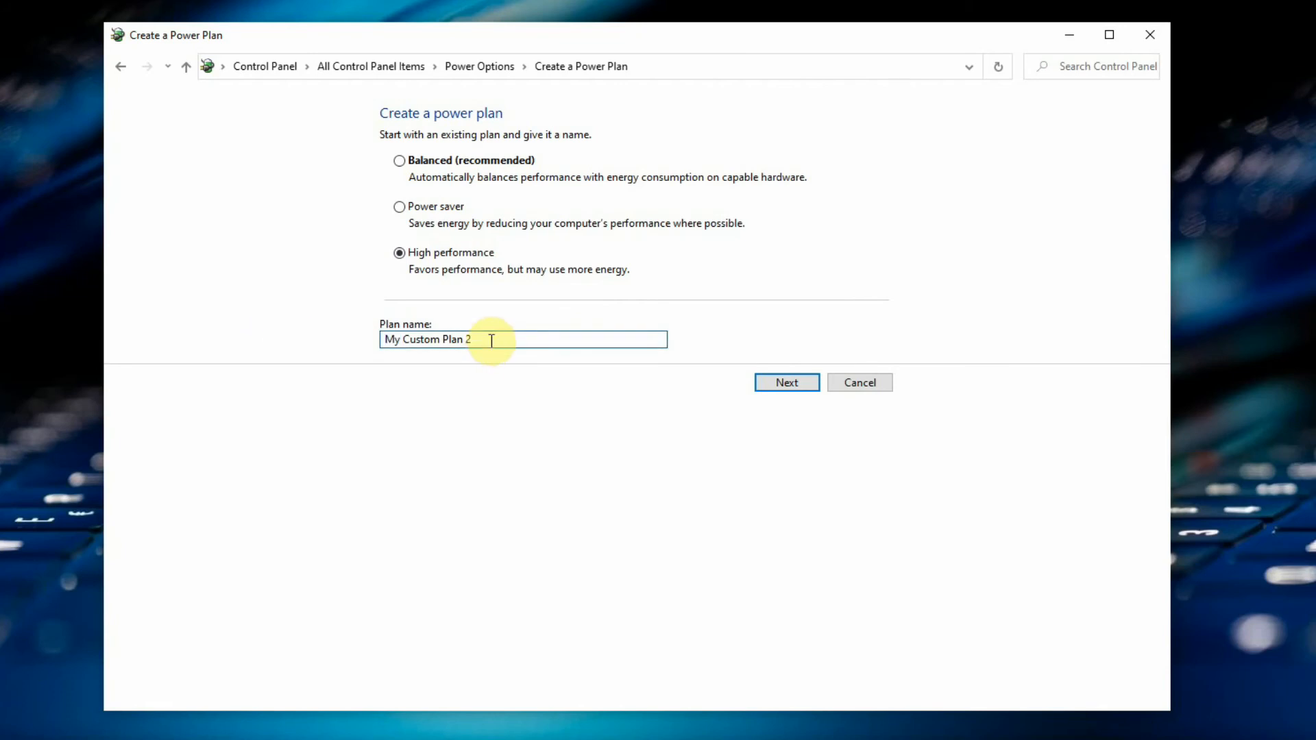
{"action": "left_click_drag", "start_coordinate": [491, 341], "coordinate": [432, 340]}
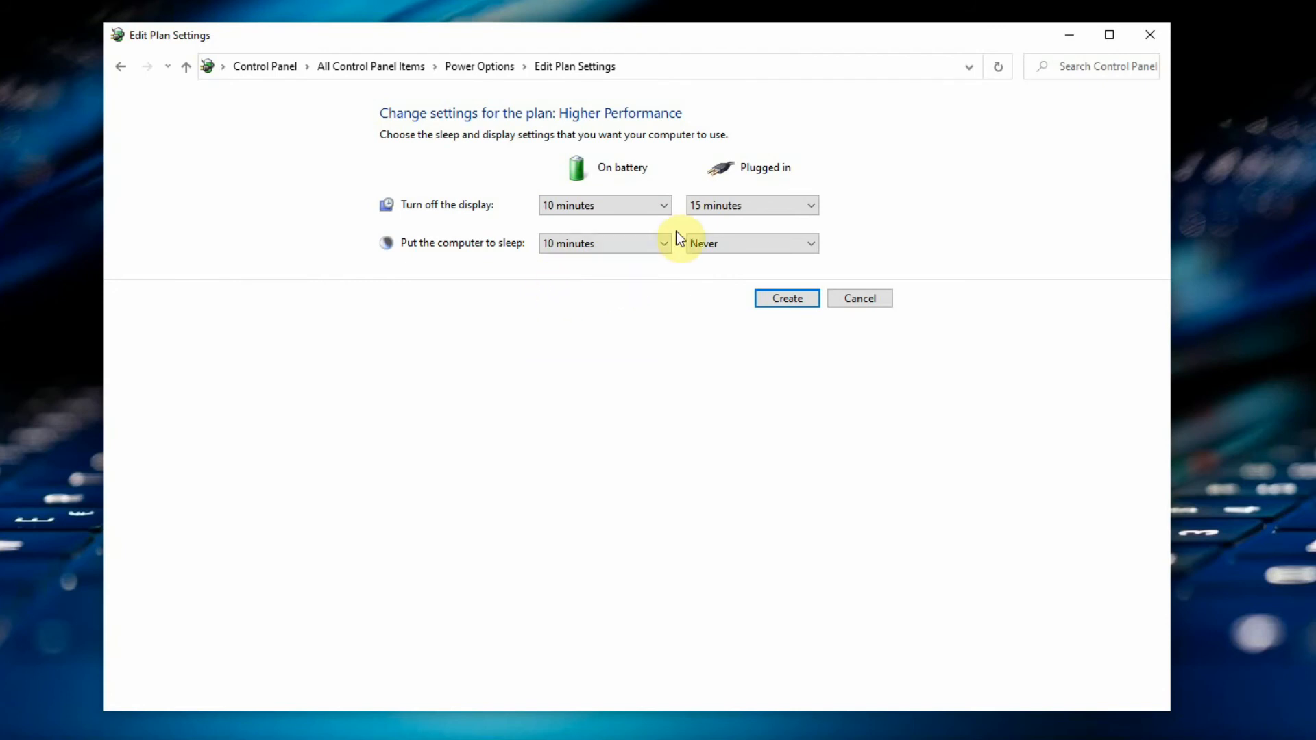
Set the plan to put the computer to sleep after 30 minutes when plugged in, create it, and close Power Options.
{"action": "left_click", "coordinate": [749, 204]}
{"action": "left_click", "coordinate": [747, 205]}
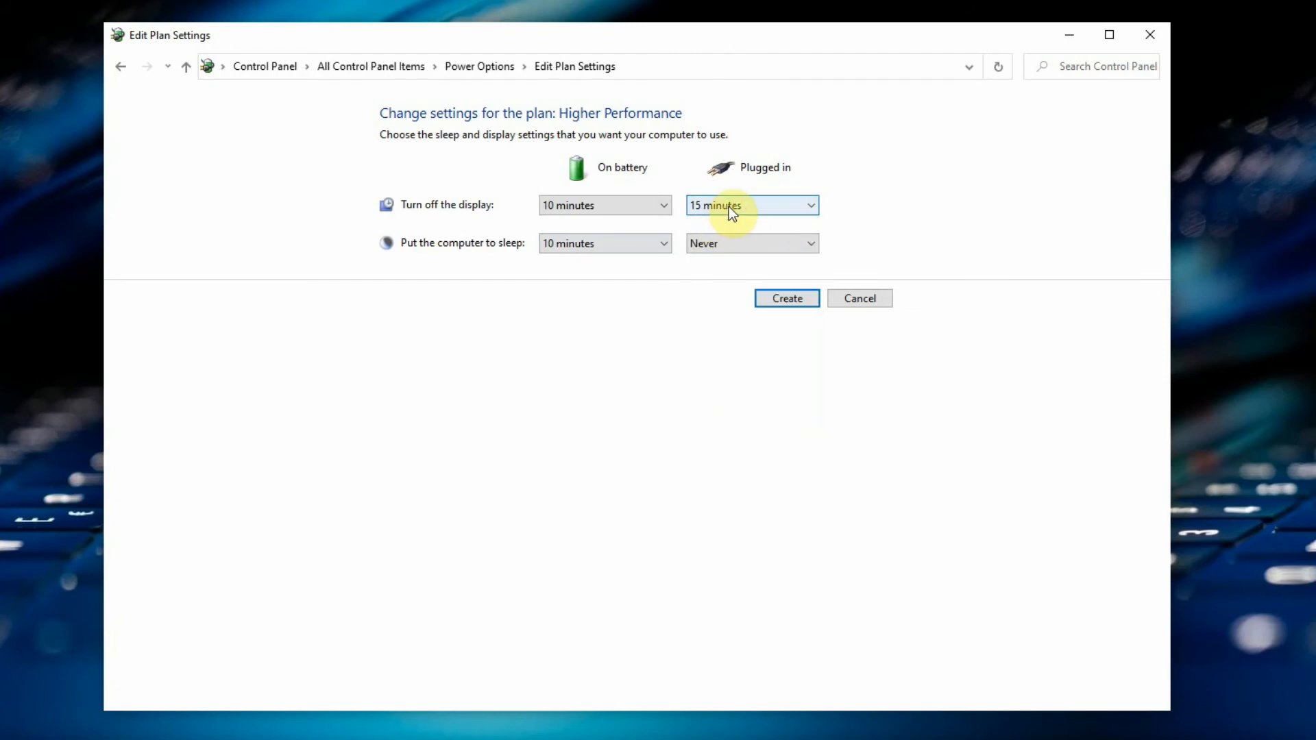
{"action": "left_click", "coordinate": [740, 245]}
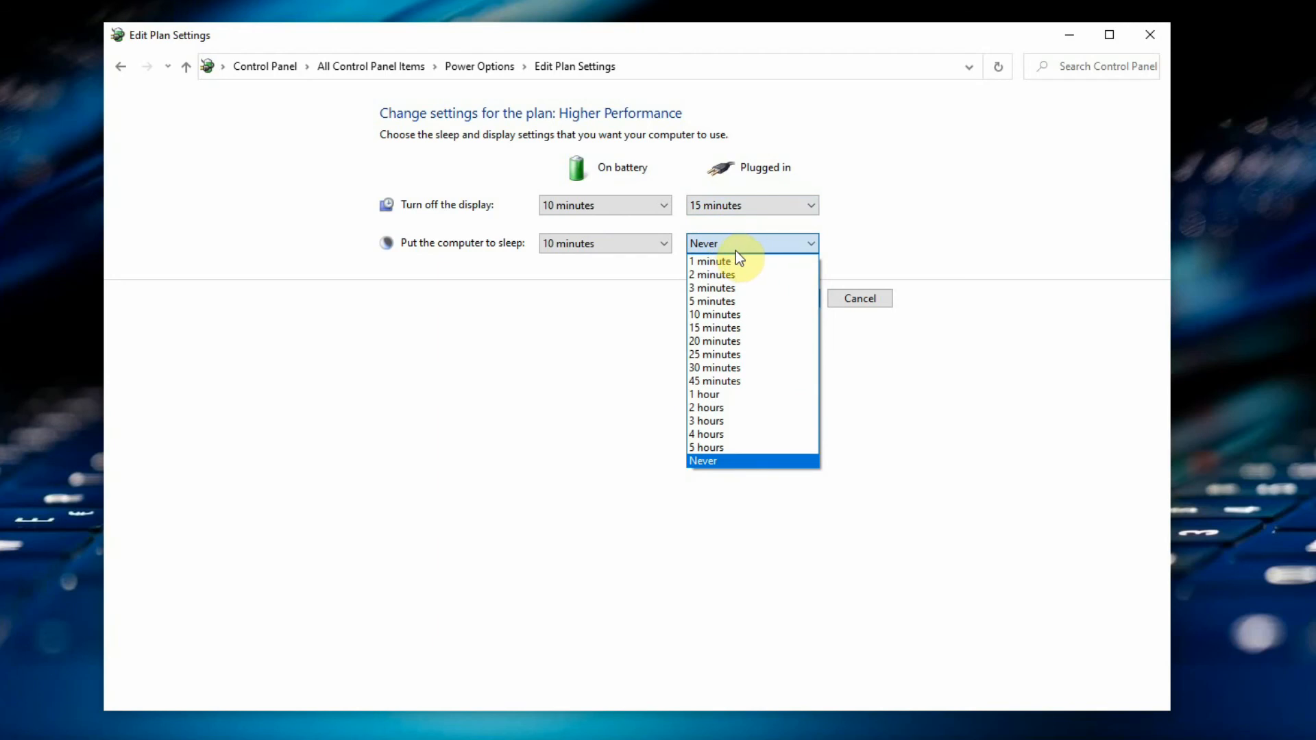
{"action": "left_click", "coordinate": [721, 368]}
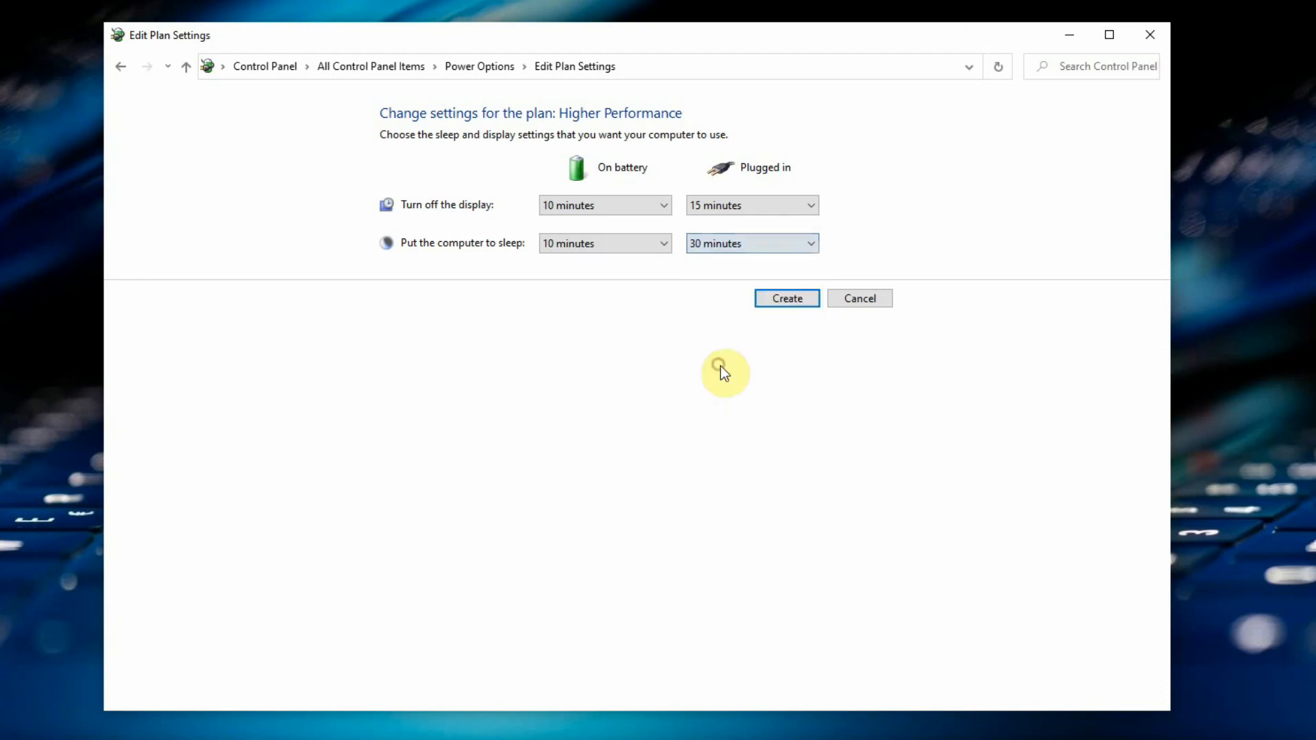
{"action": "left_click", "coordinate": [784, 308]}
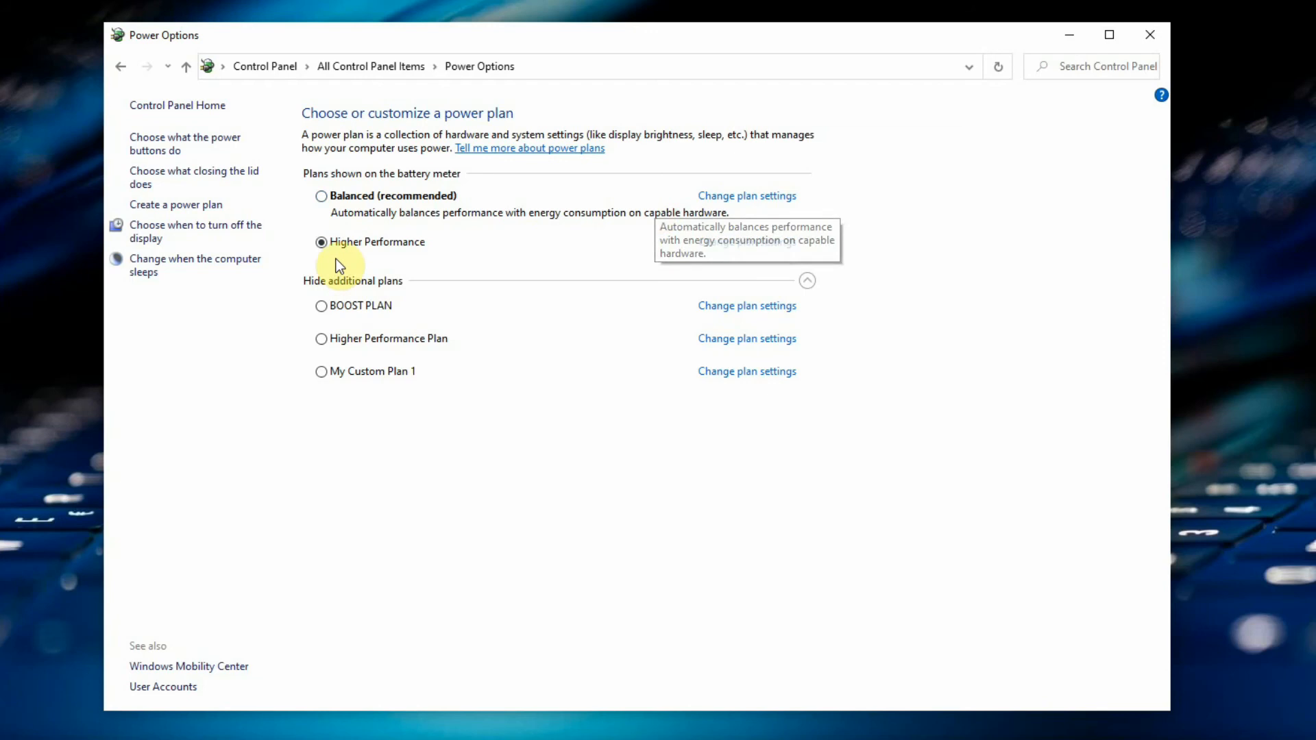
{"action": "left_click", "coordinate": [1148, 36]}
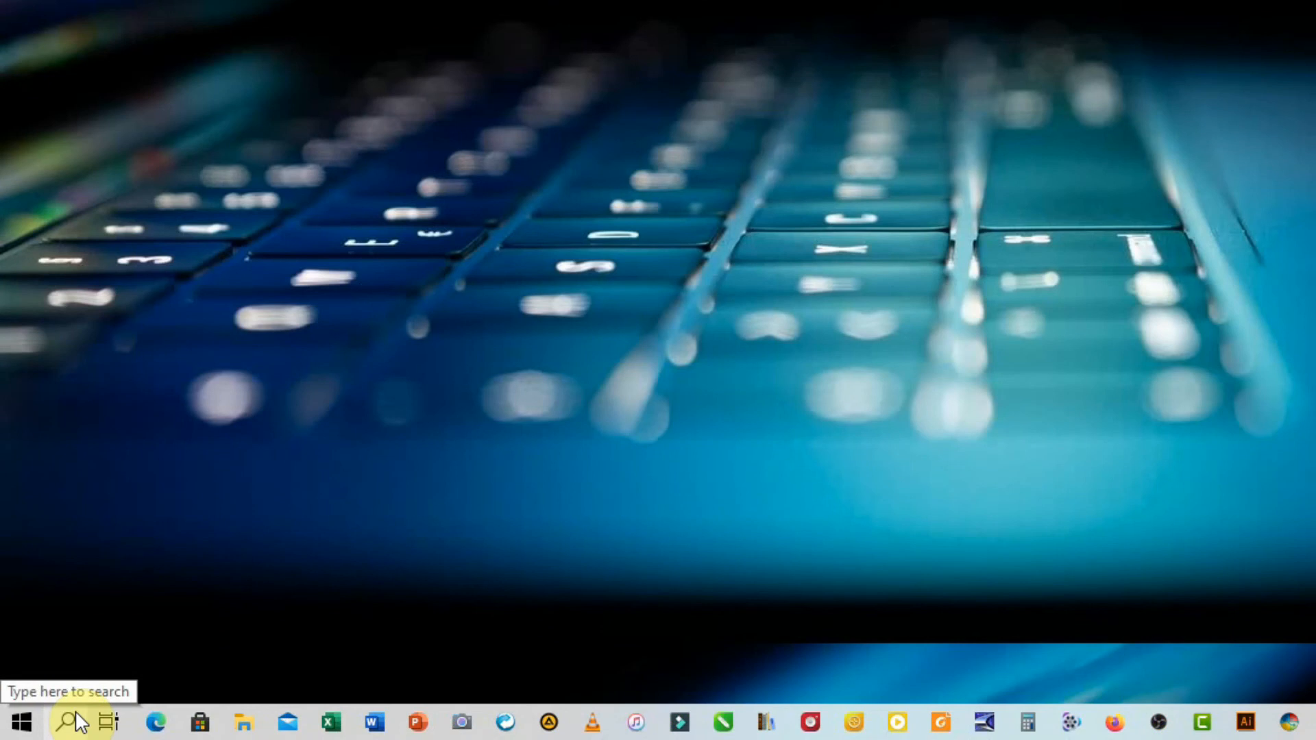
Search Windows for Control Panel, open it, and switch its items to Category view.
{"action": "left_click", "coordinate": [77, 714]}
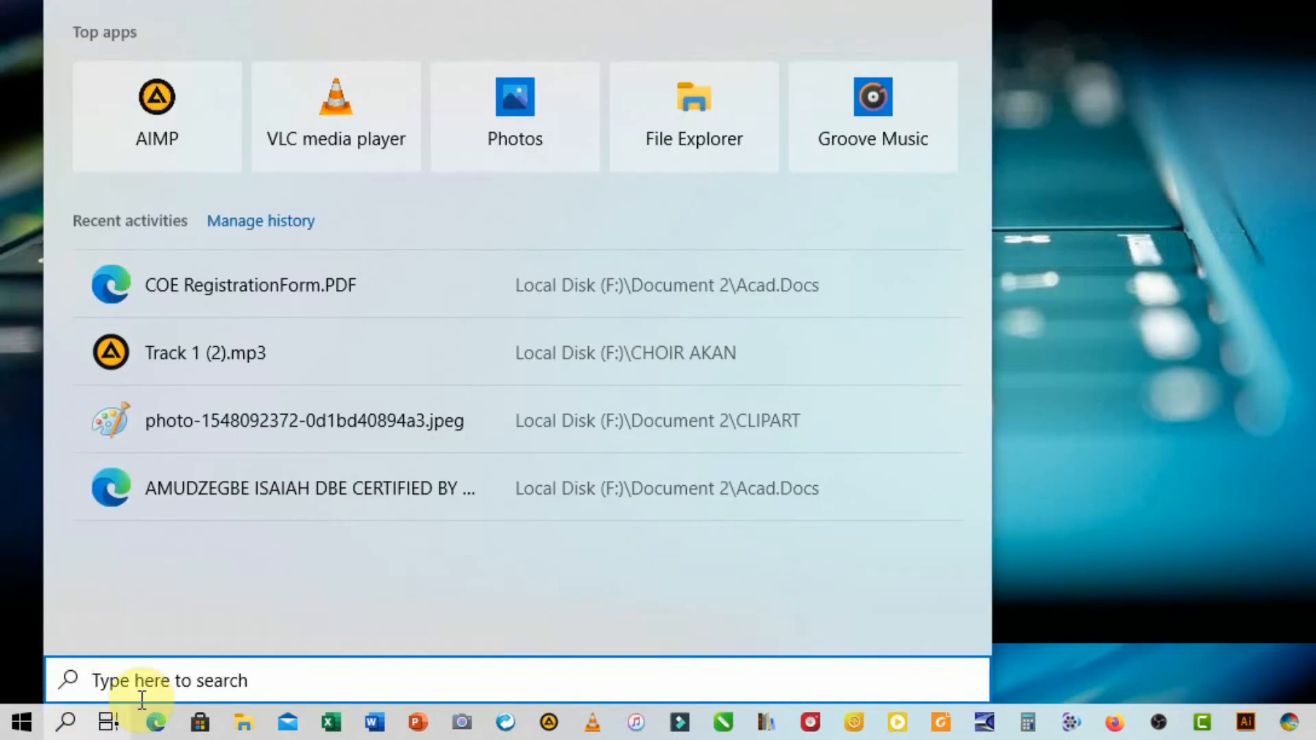
{"action": "type", "text": "control"}
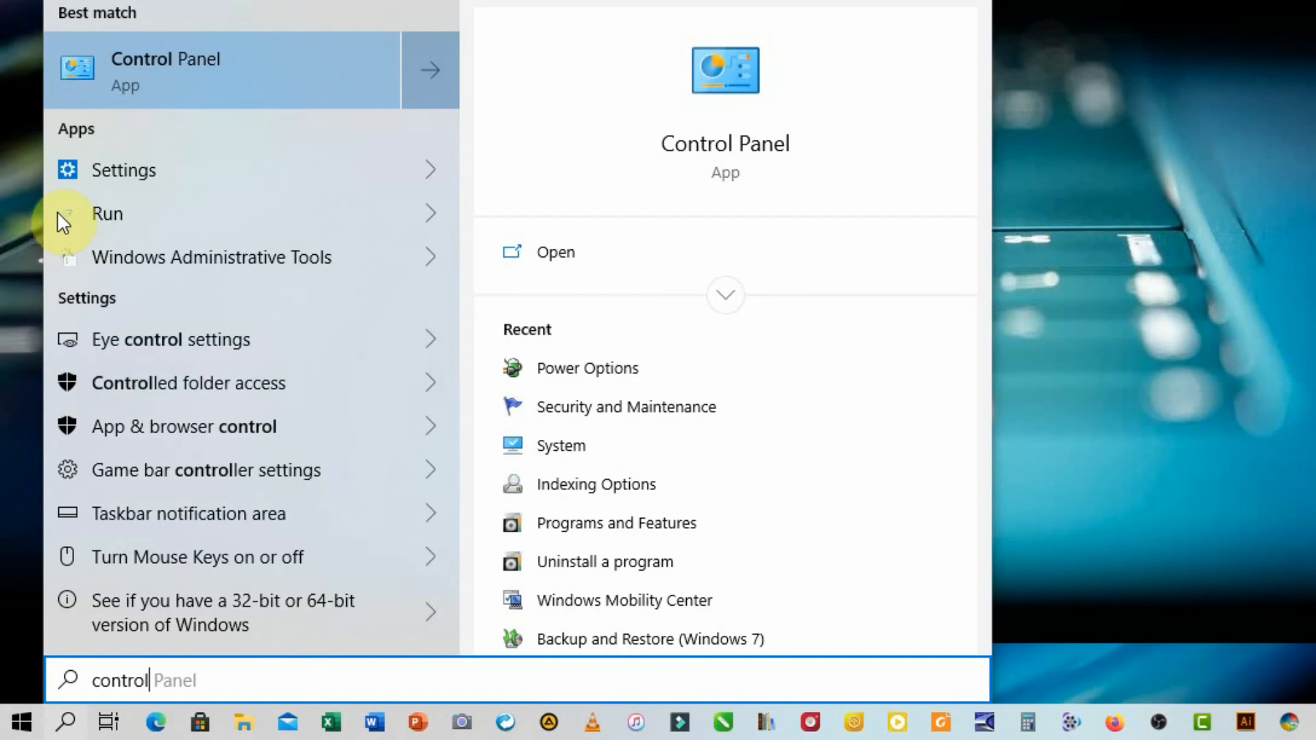
{"action": "left_click", "coordinate": [183, 81]}
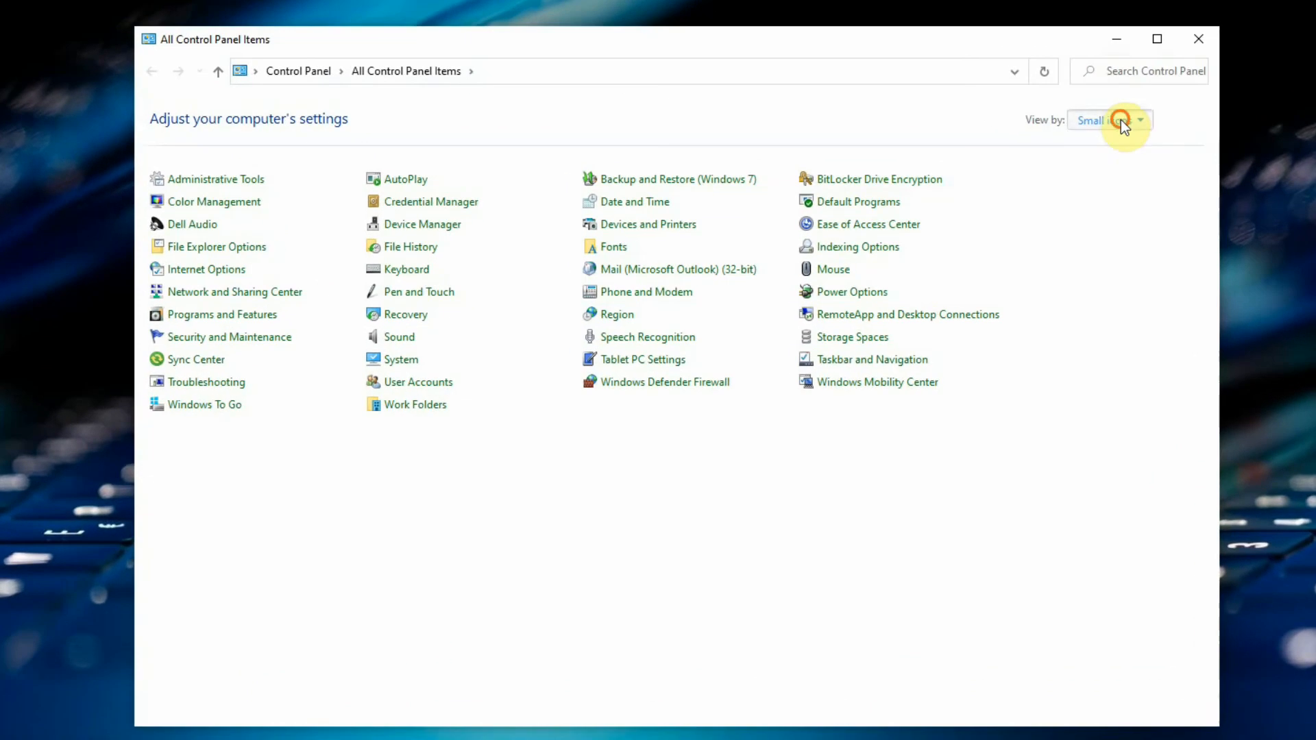
{"action": "left_click", "coordinate": [1010, 144]}
{"action": "left_click", "coordinate": [1132, 144]}
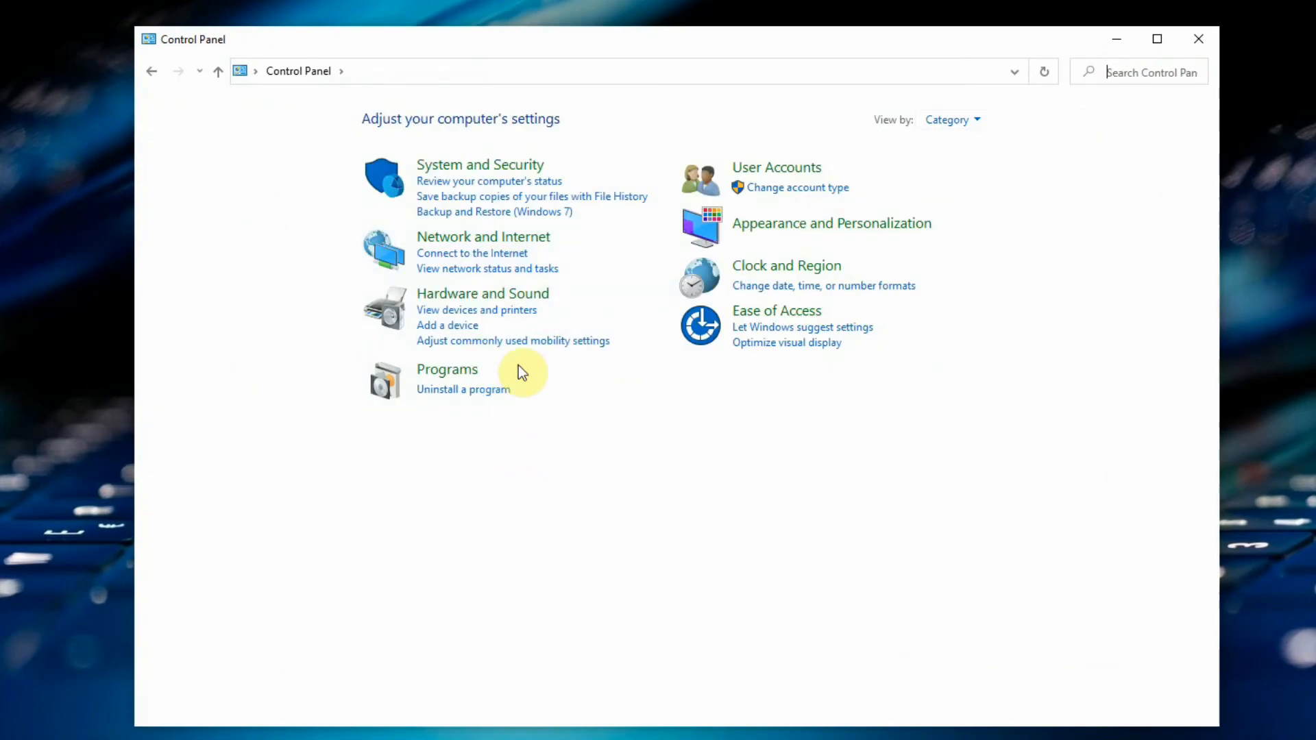
View the power plans in Power Options under Hardware and Sound, and close the window.
{"action": "left_click", "coordinate": [507, 300]}
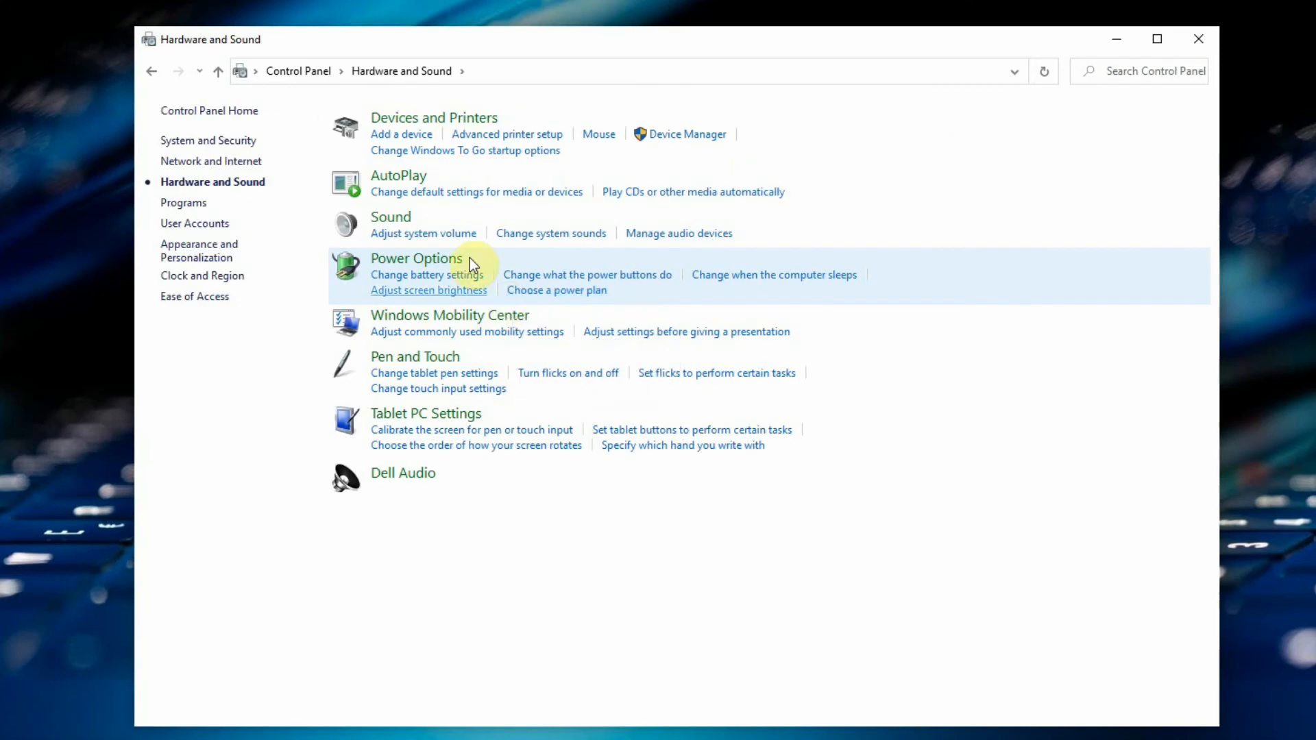
{"action": "left_click", "coordinate": [403, 263]}
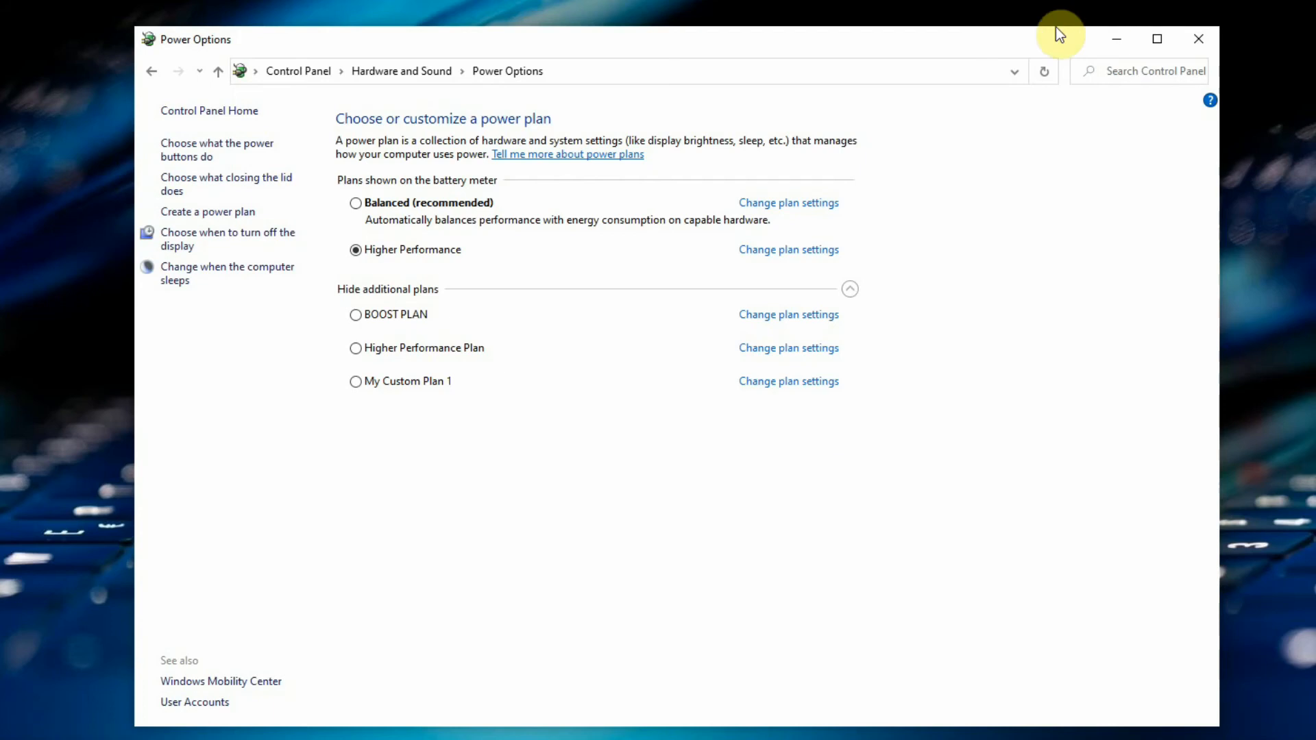
{"action": "left_click_drag", "start_coordinate": [1021, 38], "coordinate": [1015, 38]}
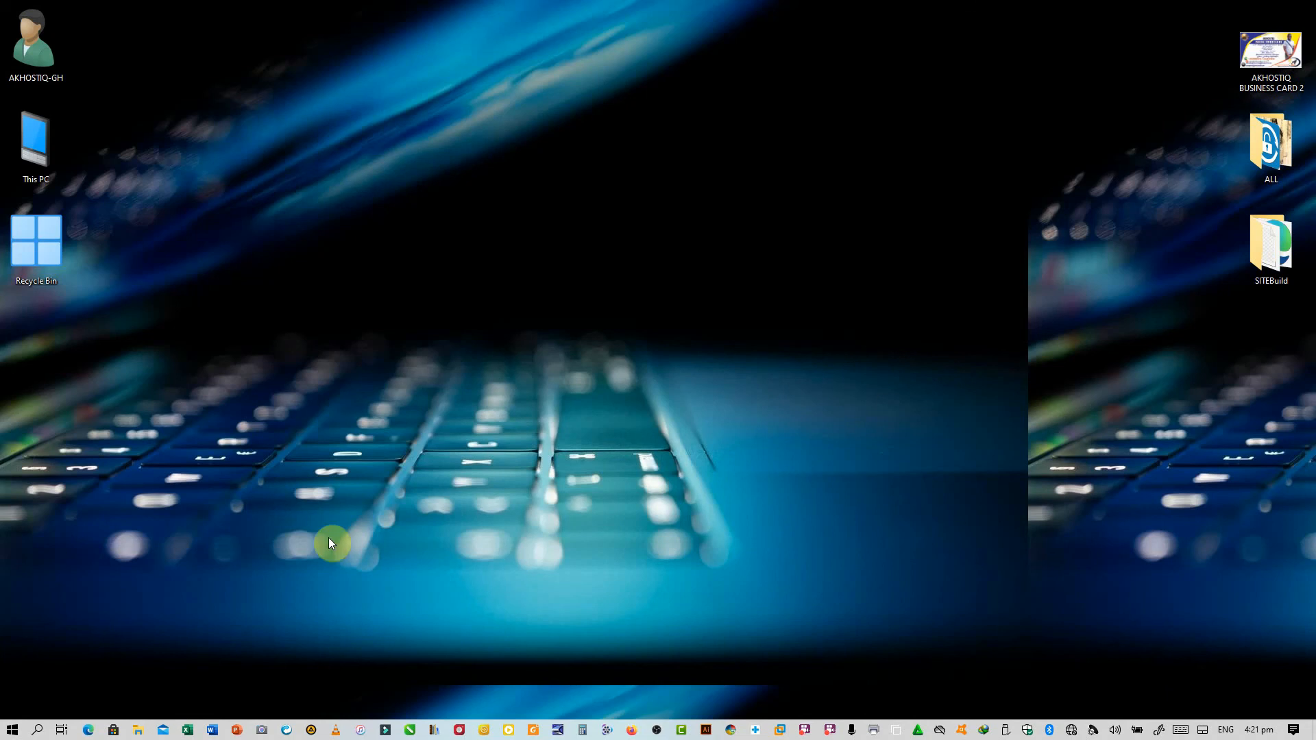
Search Windows for Task Manager and open it.
{"action": "left_click", "coordinate": [39, 731]}
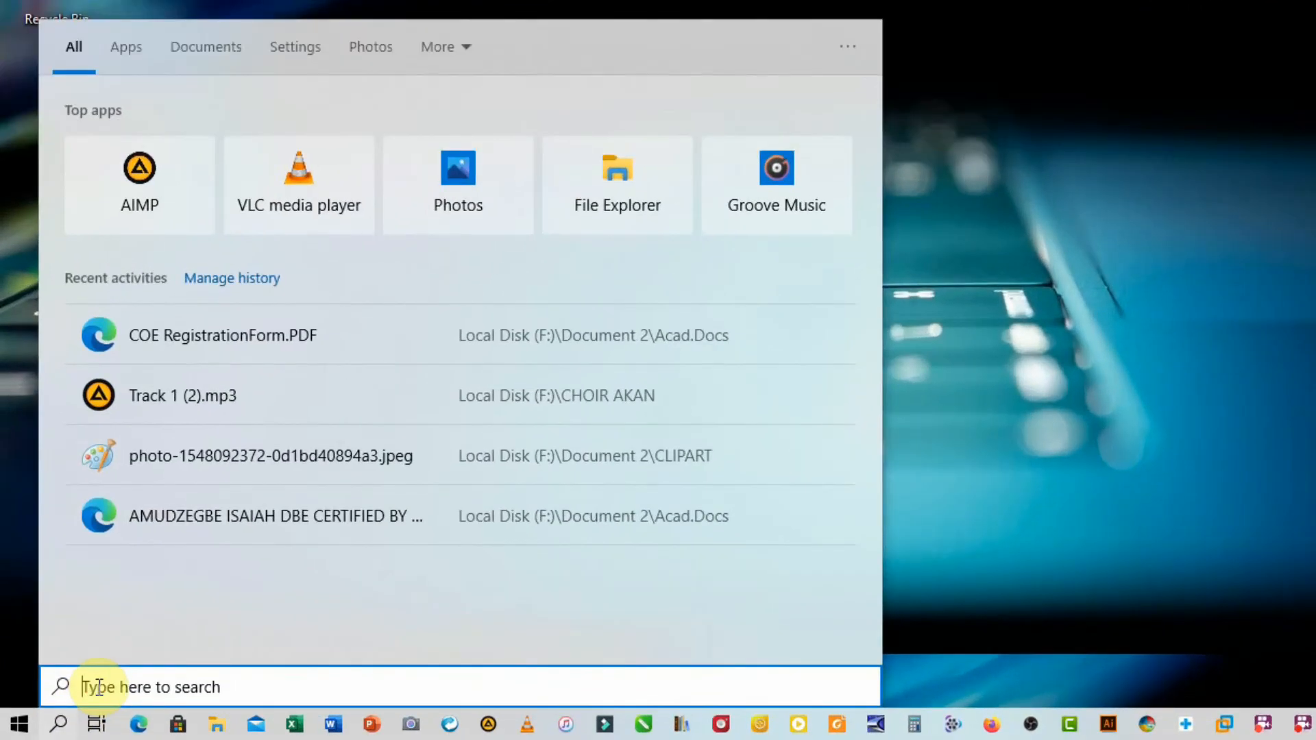
{"action": "type", "text": "ta"}
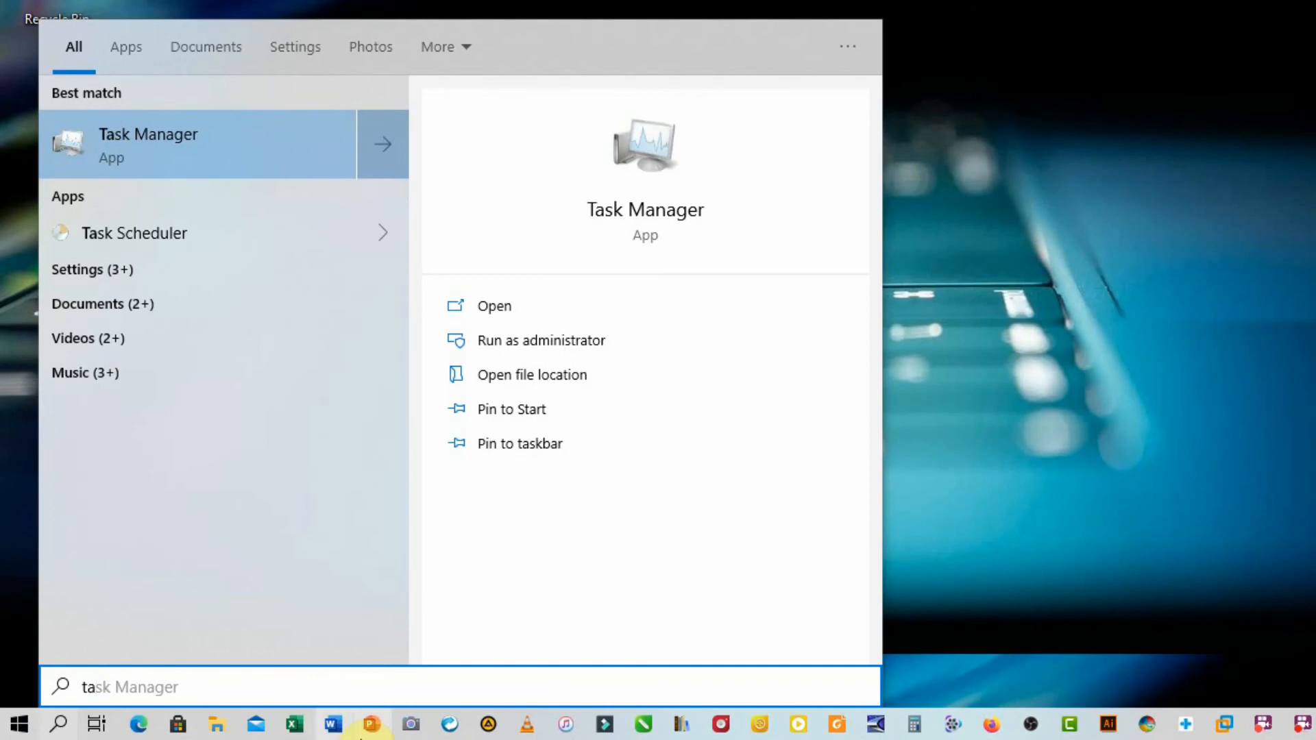
{"action": "type", "text": "sk"}
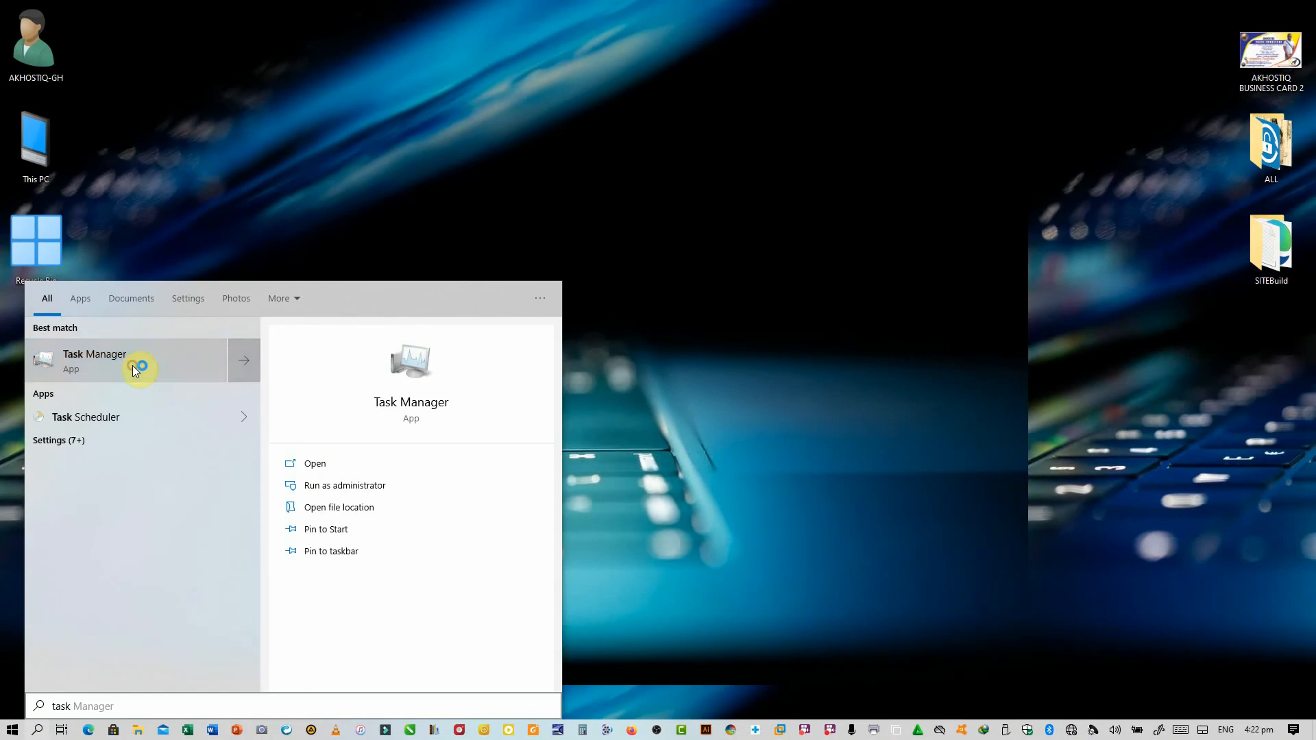
{"action": "left_click", "coordinate": [145, 329]}
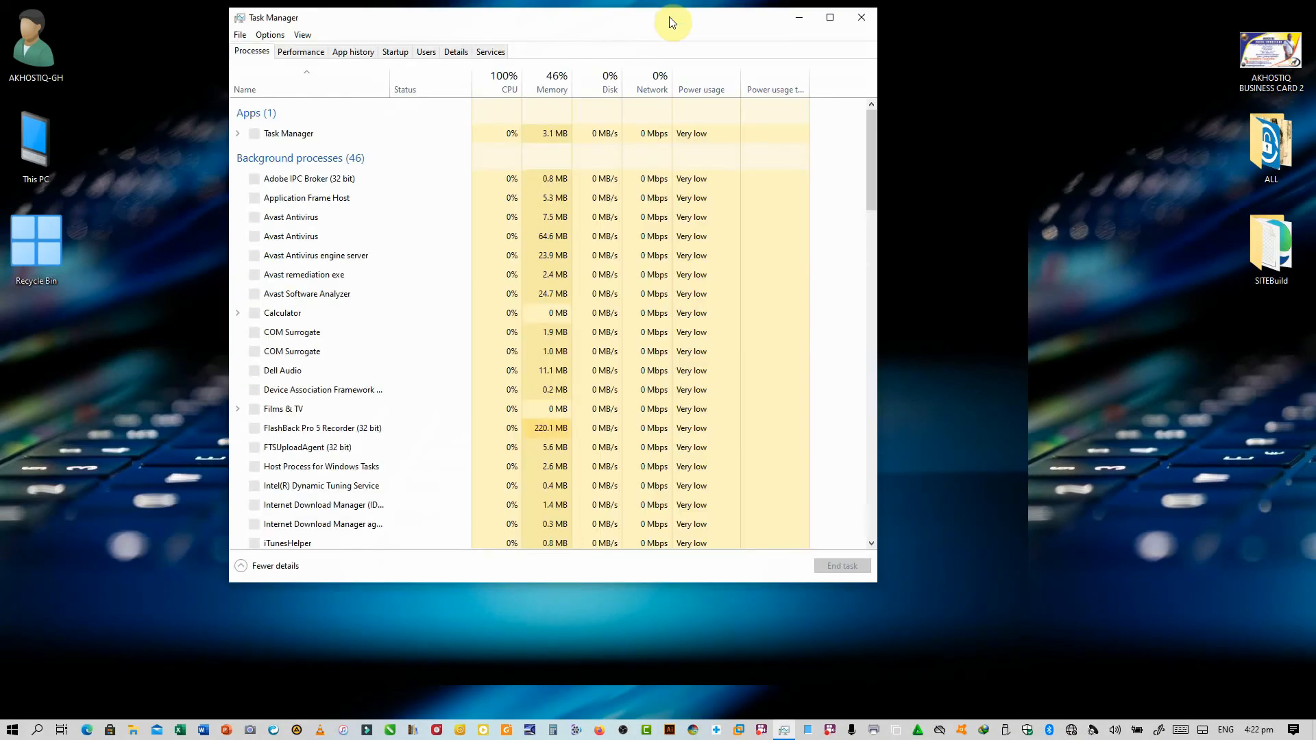
{"action": "left_click_drag", "start_coordinate": [699, 18], "coordinate": [653, 31]}
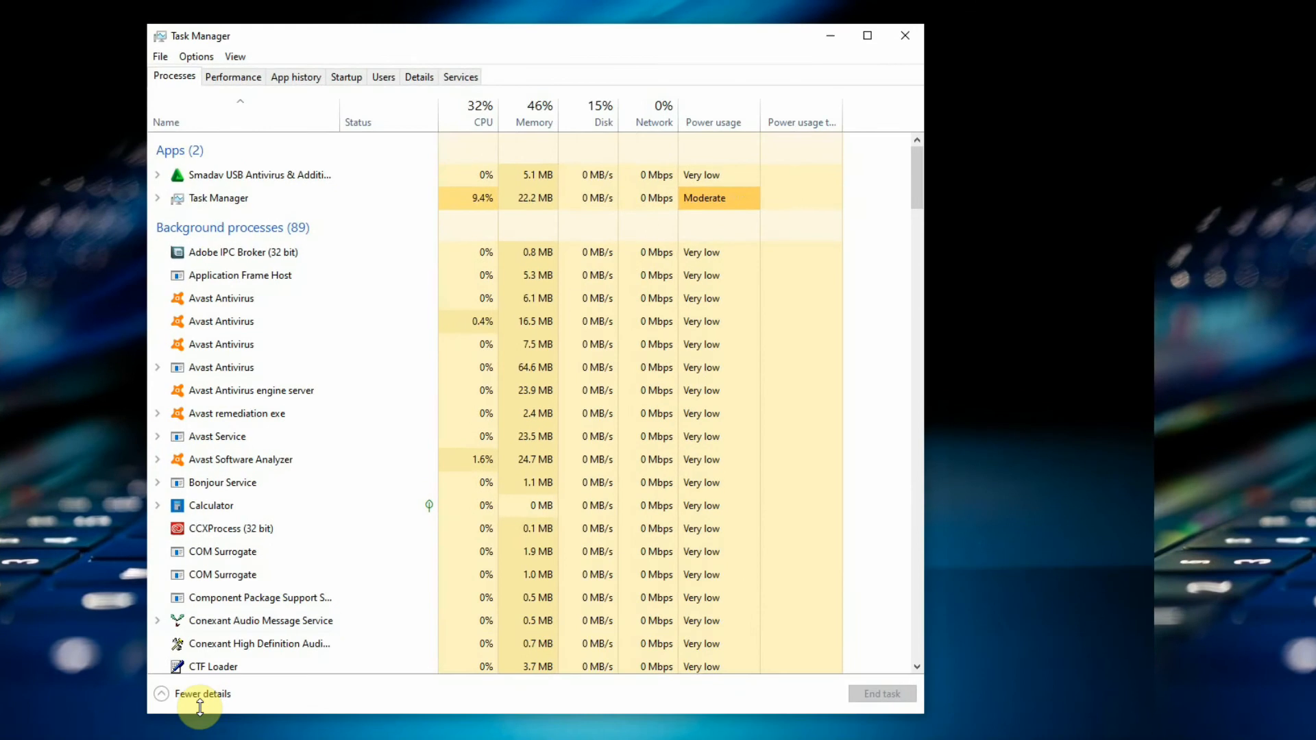
Switch Task Manager to its compact view and back to full details, and display the list of startup programs.
{"action": "left_click", "coordinate": [199, 702]}
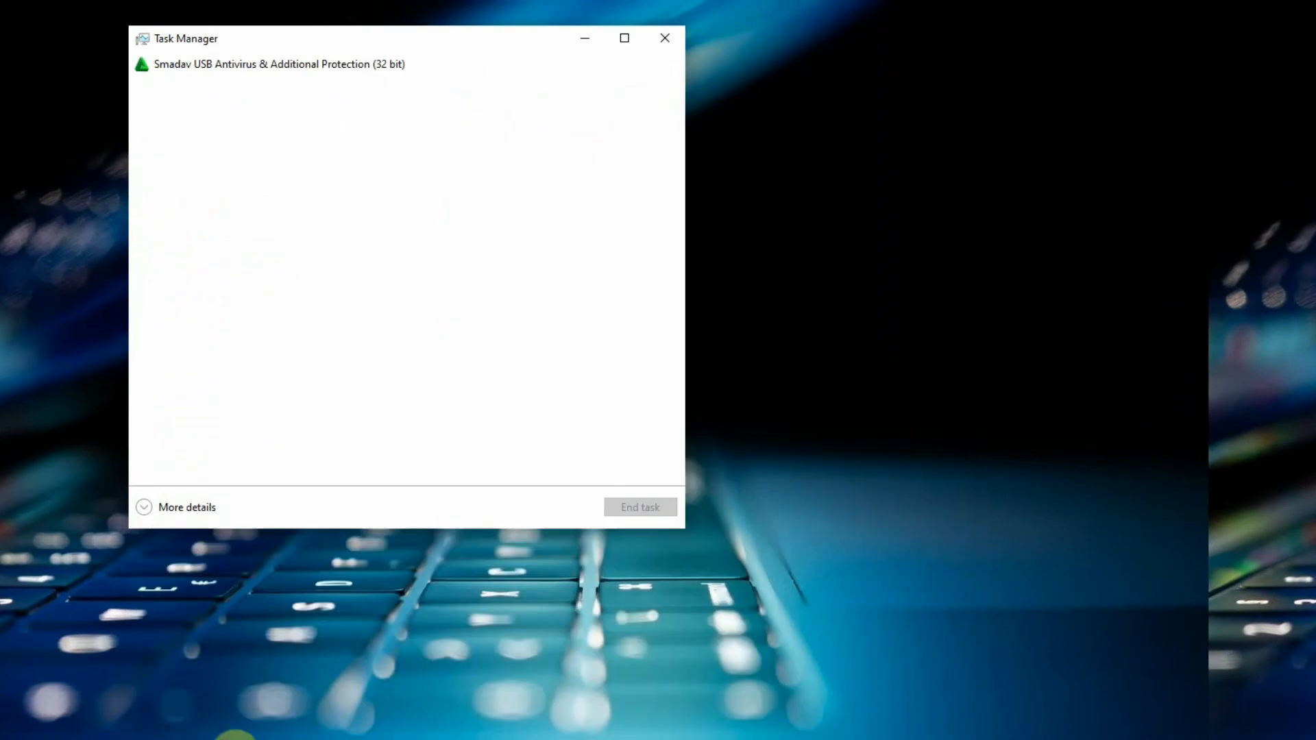
{"action": "left_click_drag", "start_coordinate": [451, 50], "coordinate": [459, 145]}
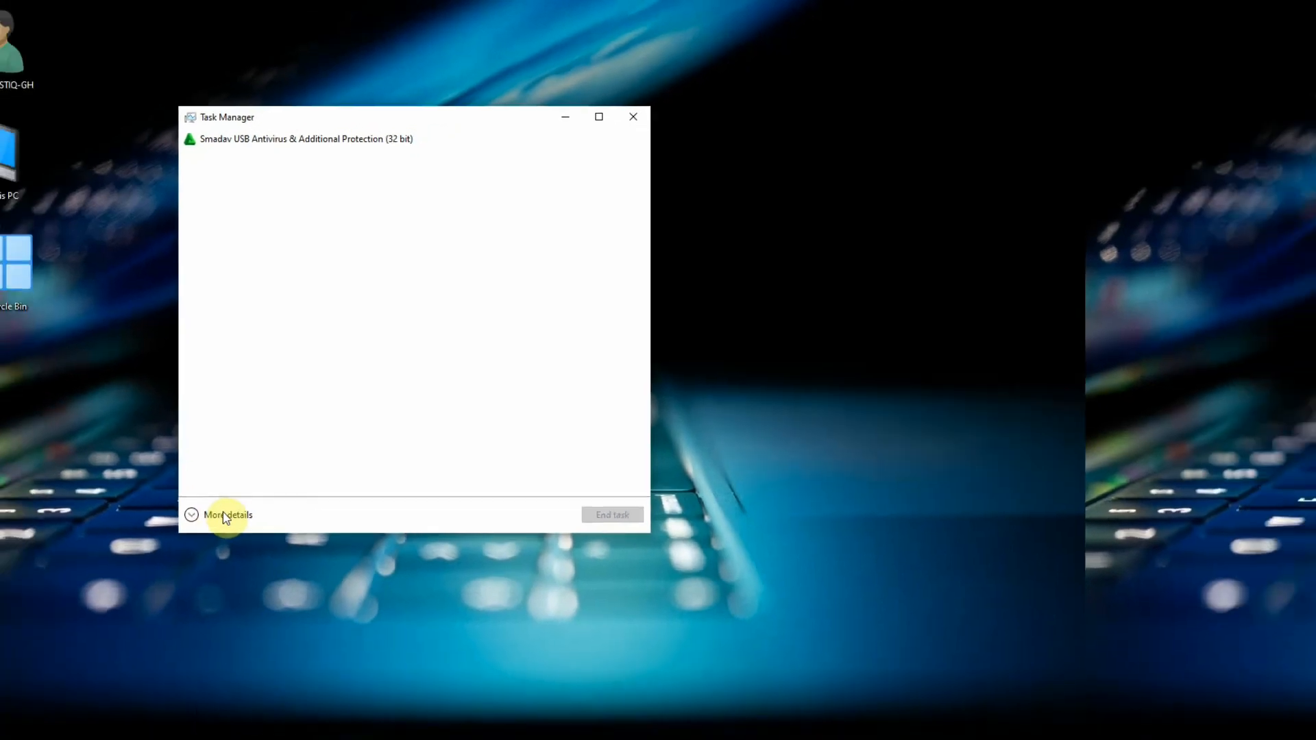
{"action": "left_click", "coordinate": [182, 610]}
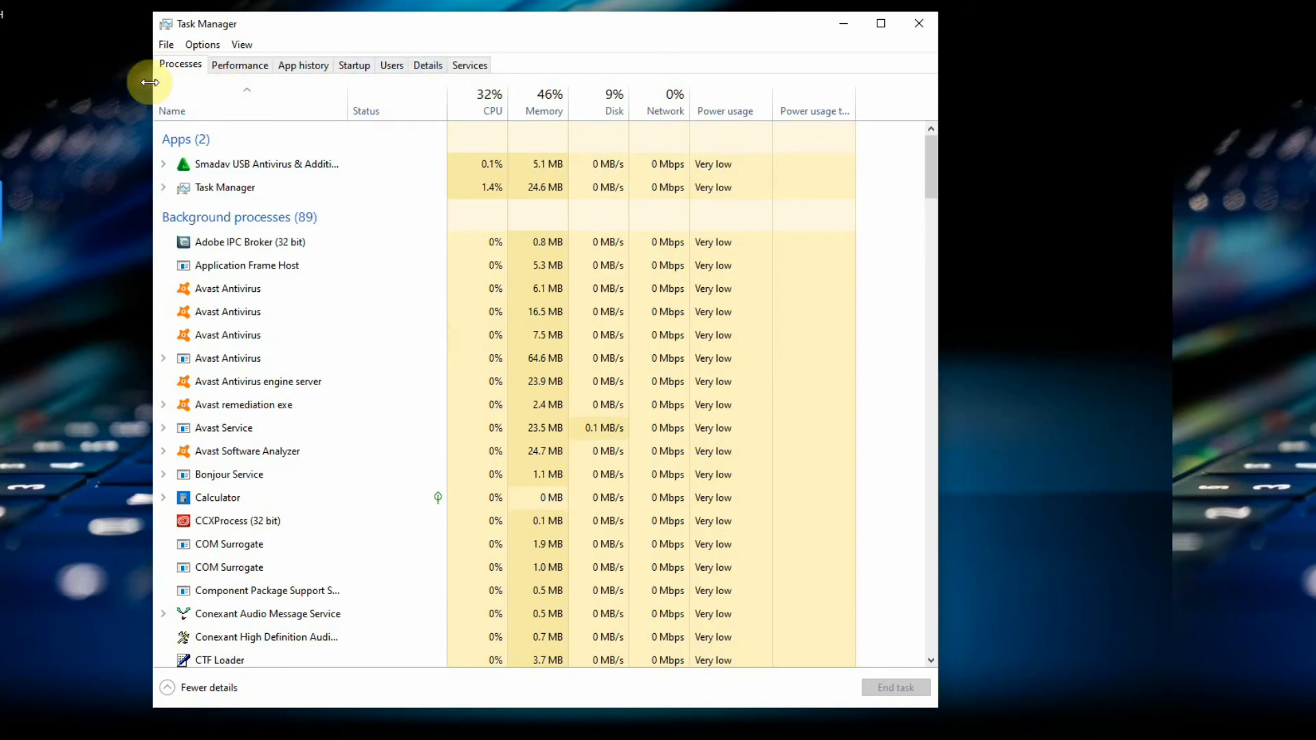
{"action": "left_click", "coordinate": [356, 66]}
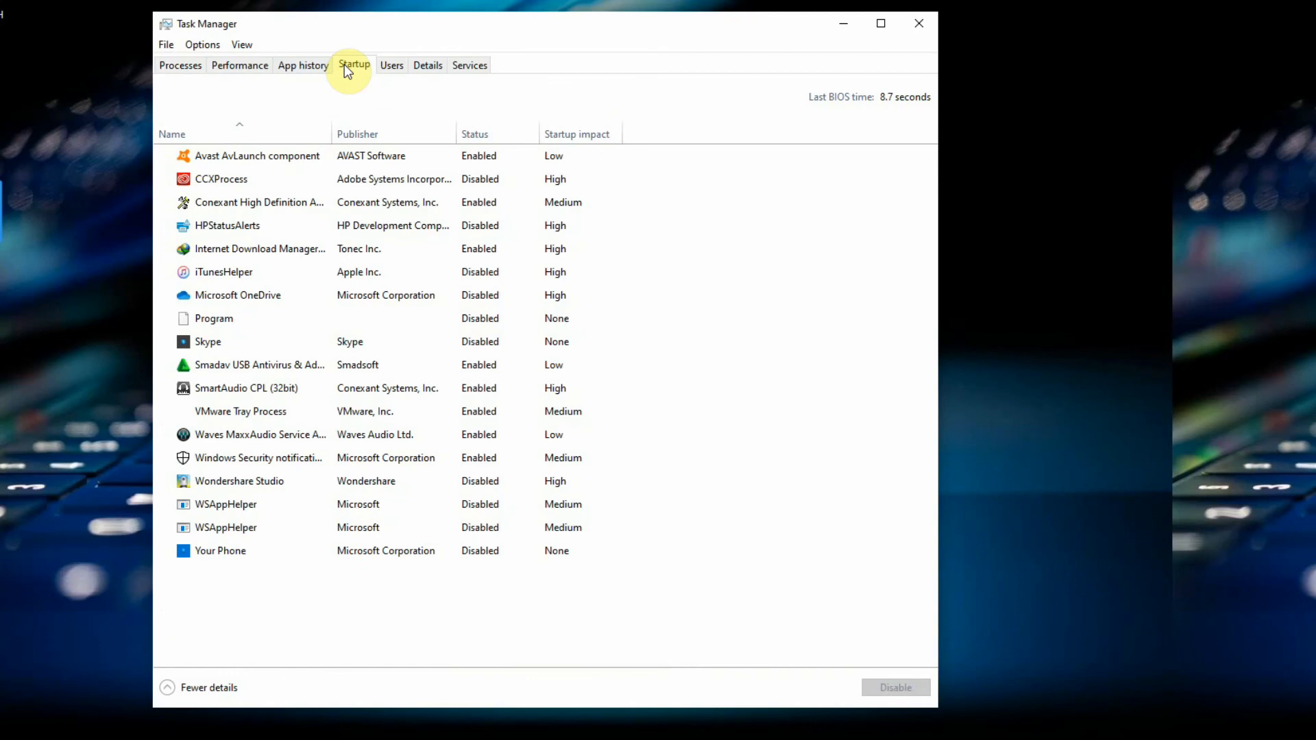
{"action": "left_click_drag", "start_coordinate": [396, 29], "coordinate": [438, 8]}
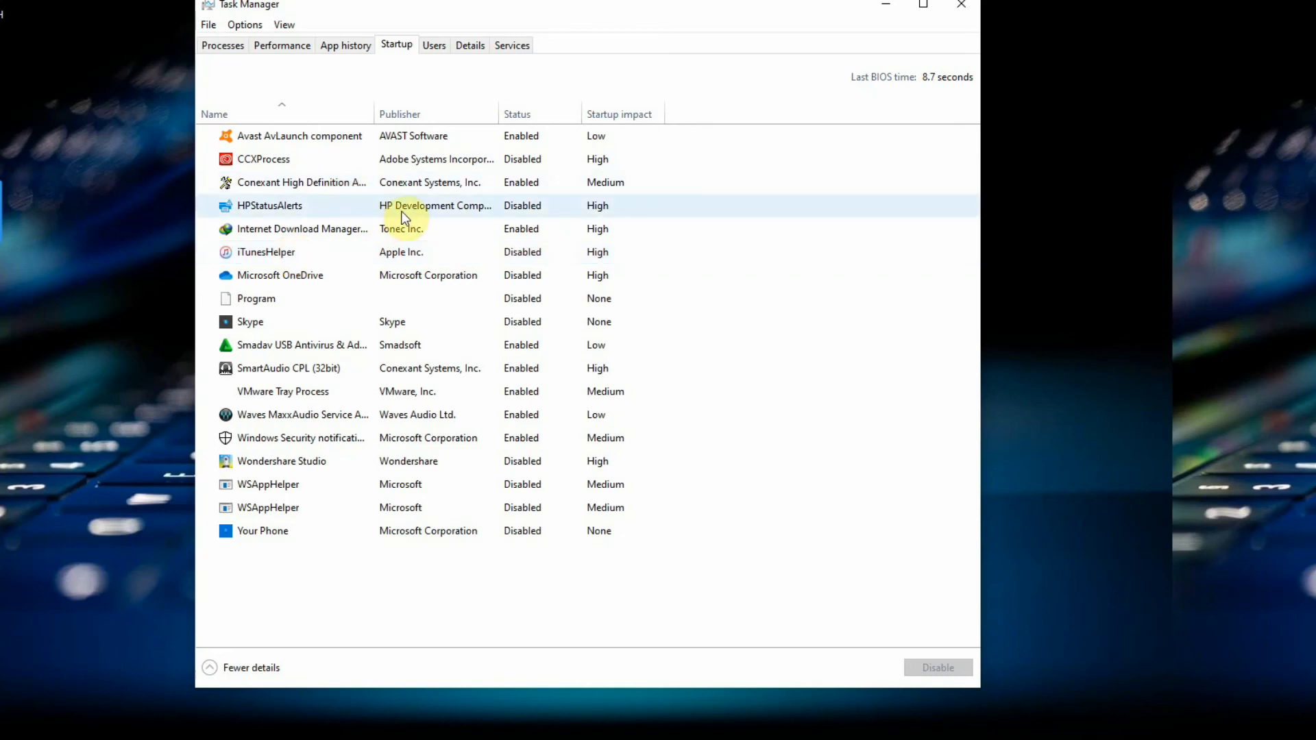
Enable the HPStatusAlerts startup program and disable it again.
{"action": "left_click", "coordinate": [356, 209]}
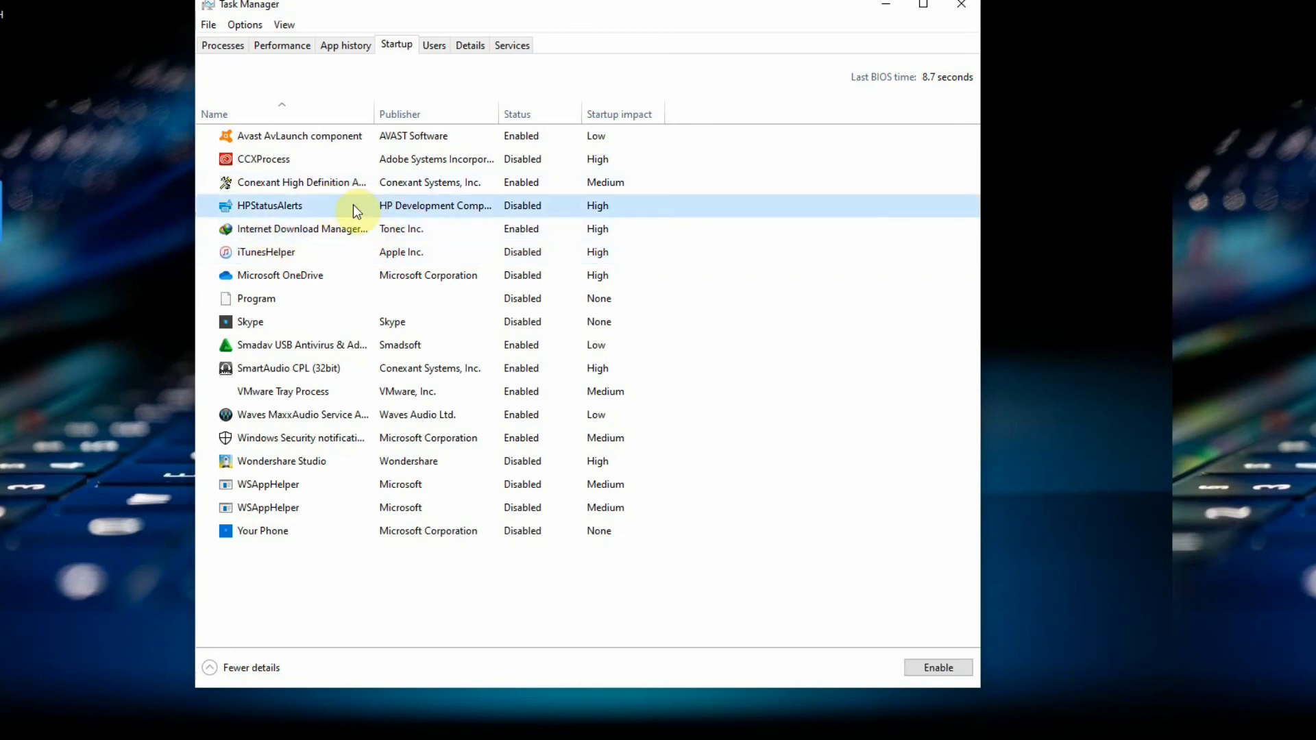
{"action": "right_click", "coordinate": [413, 208]}
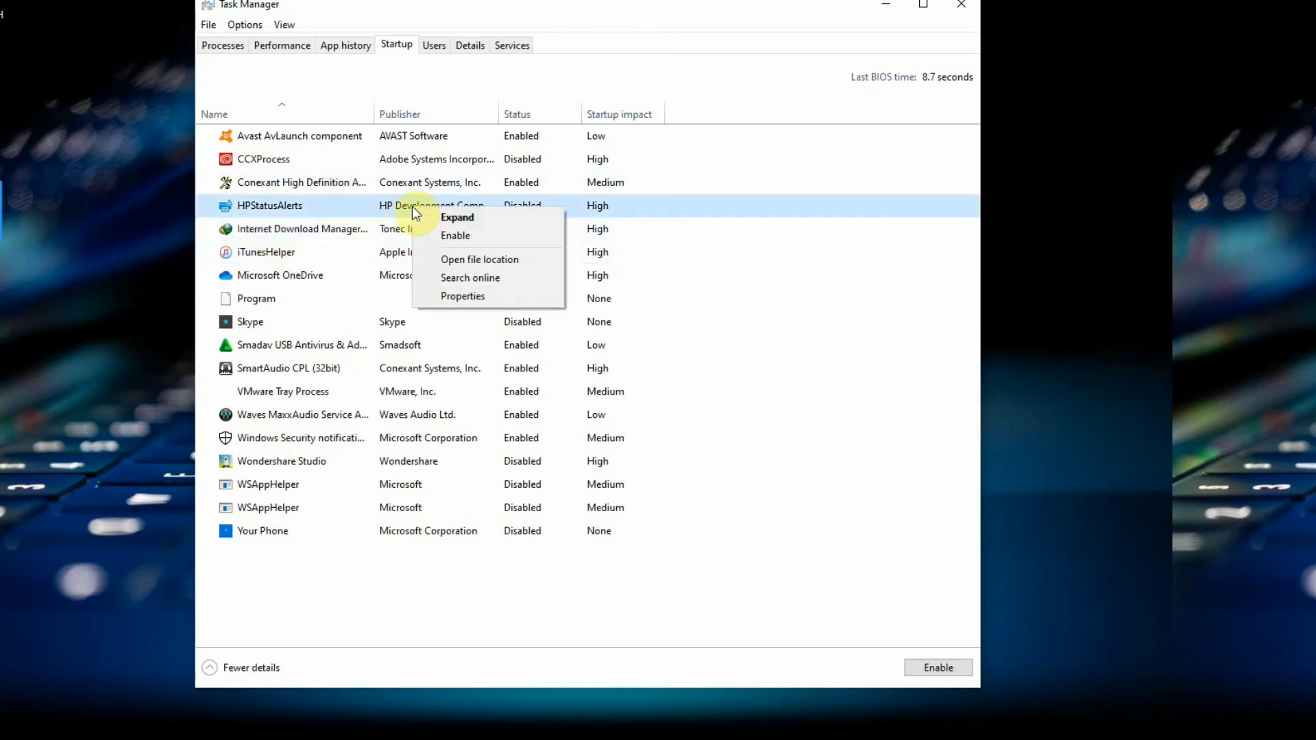
{"action": "left_click", "coordinate": [456, 238]}
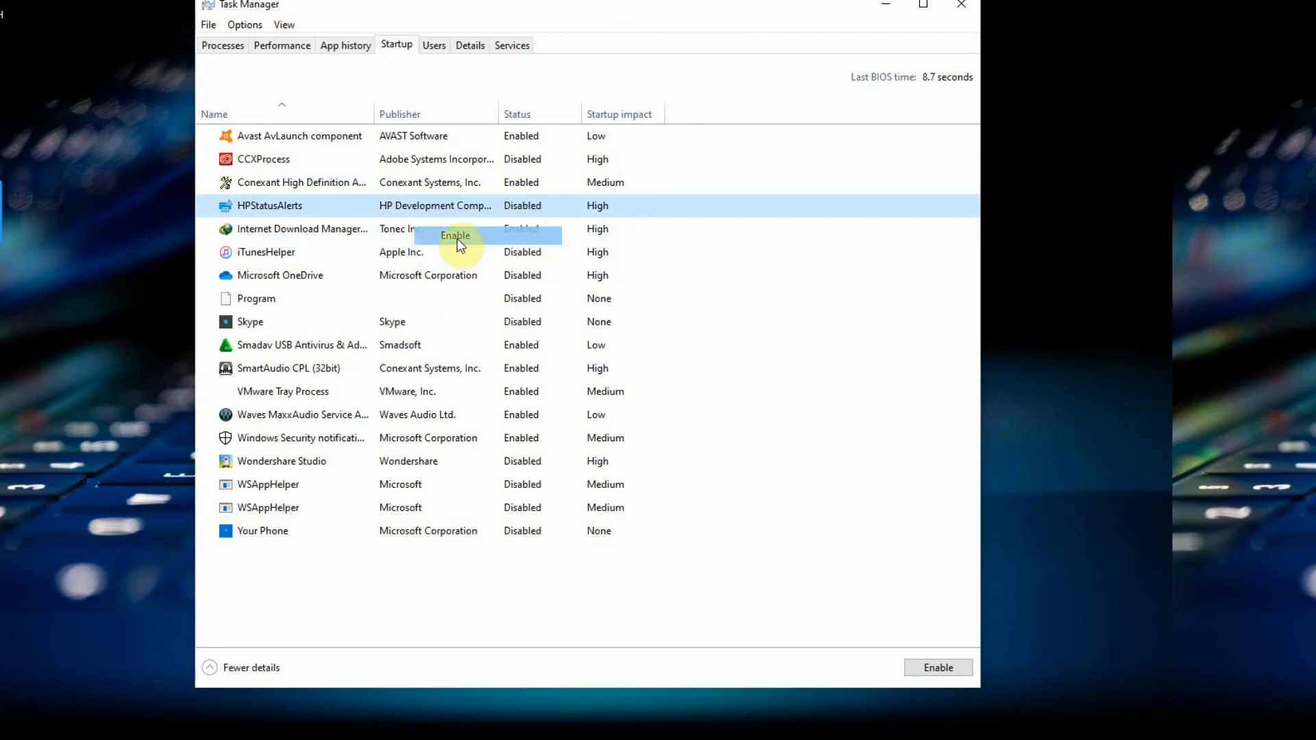
{"action": "right_click", "coordinate": [436, 205]}
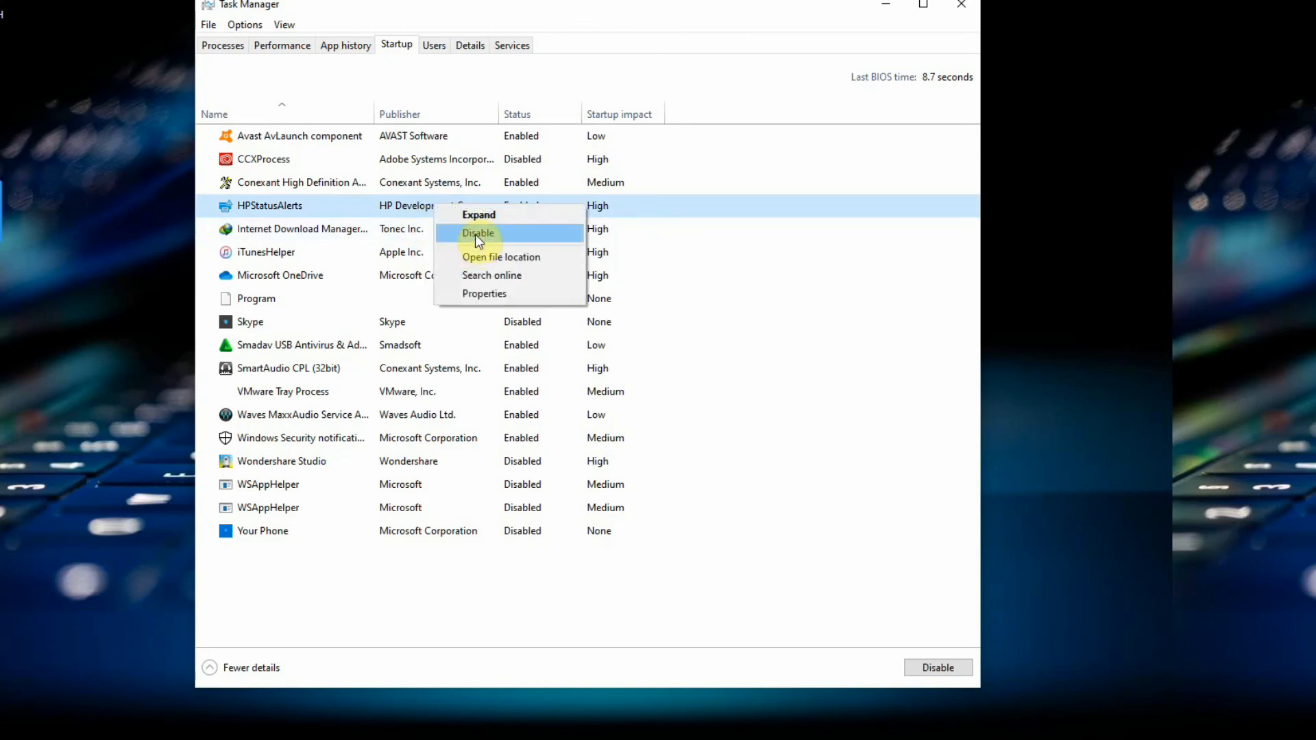
{"action": "left_click", "coordinate": [474, 235]}
{"action": "left_click", "coordinate": [430, 185]}
{"action": "right_click", "coordinate": [441, 180]}
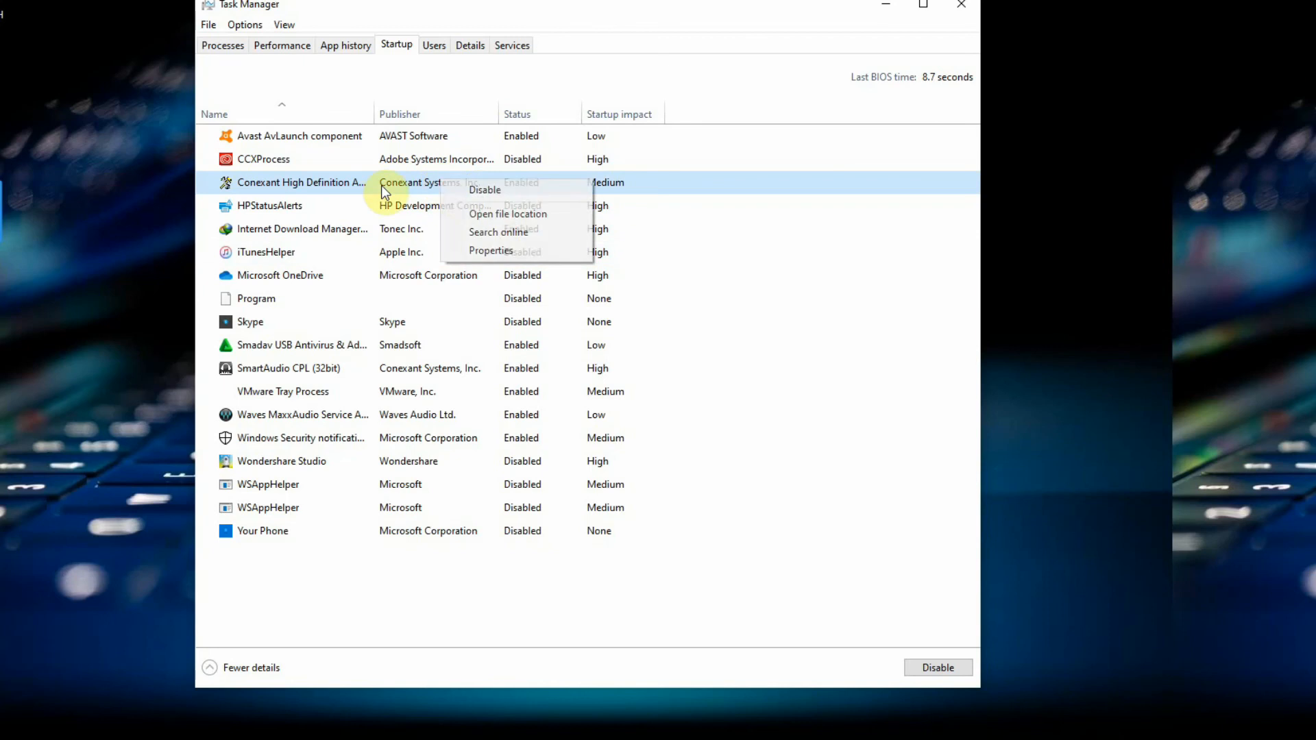
{"action": "left_click", "coordinate": [397, 188]}
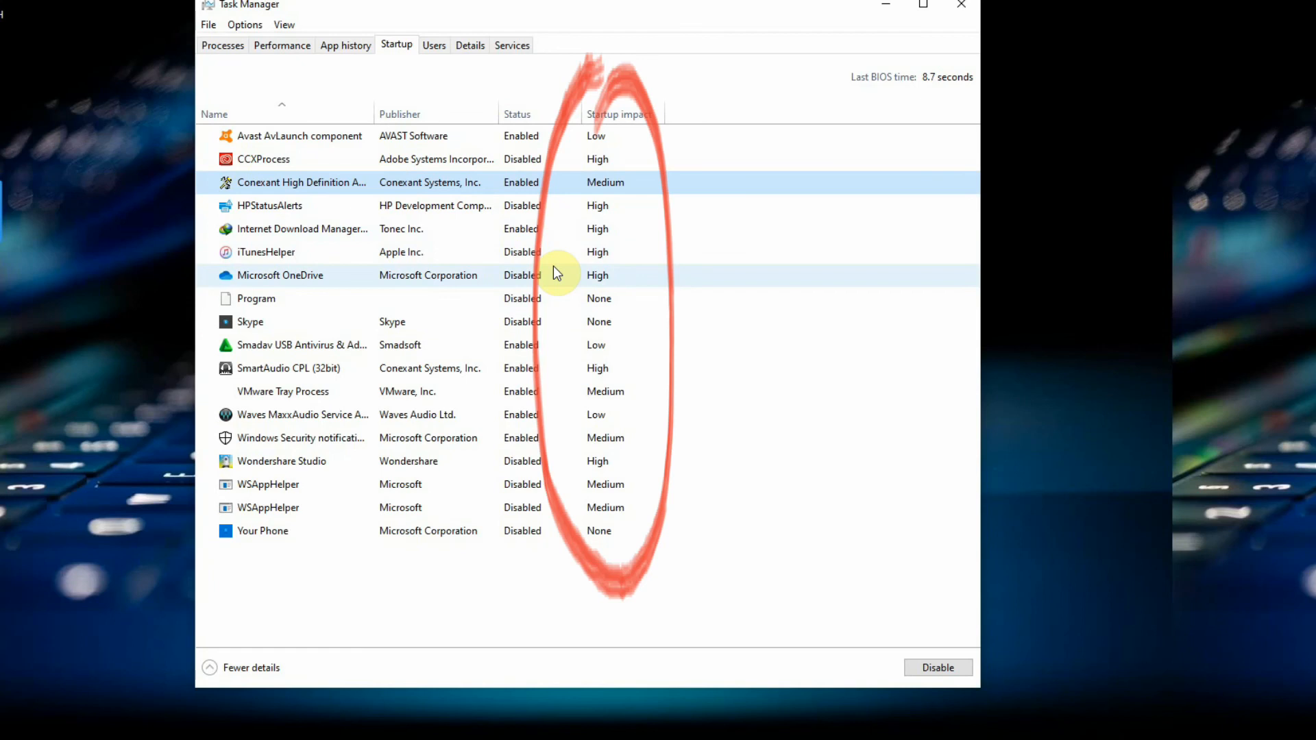
{"action": "left_click", "coordinate": [578, 267]}
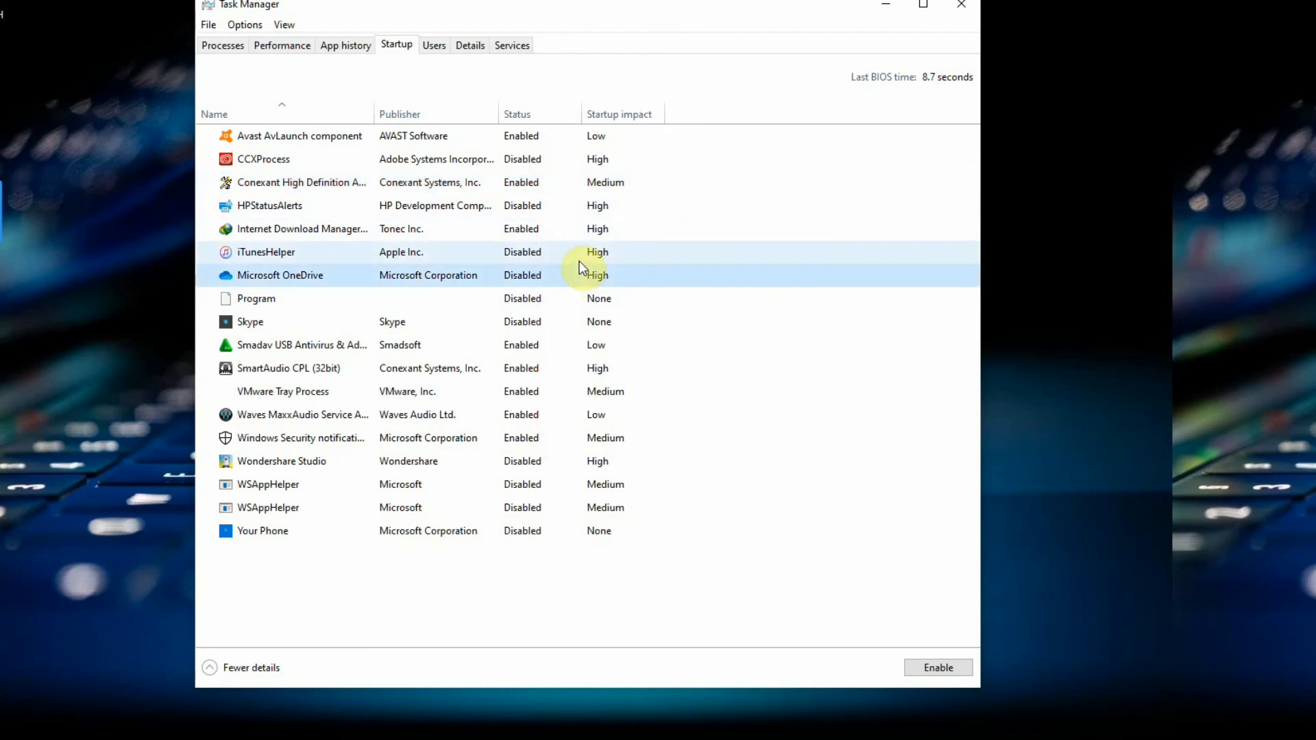
Open the file location of the iTunesHelper startup program, and select and deselect all items in the iTunes folder.
{"action": "right_click", "coordinate": [580, 253]}
{"action": "right_click", "coordinate": [550, 255]}
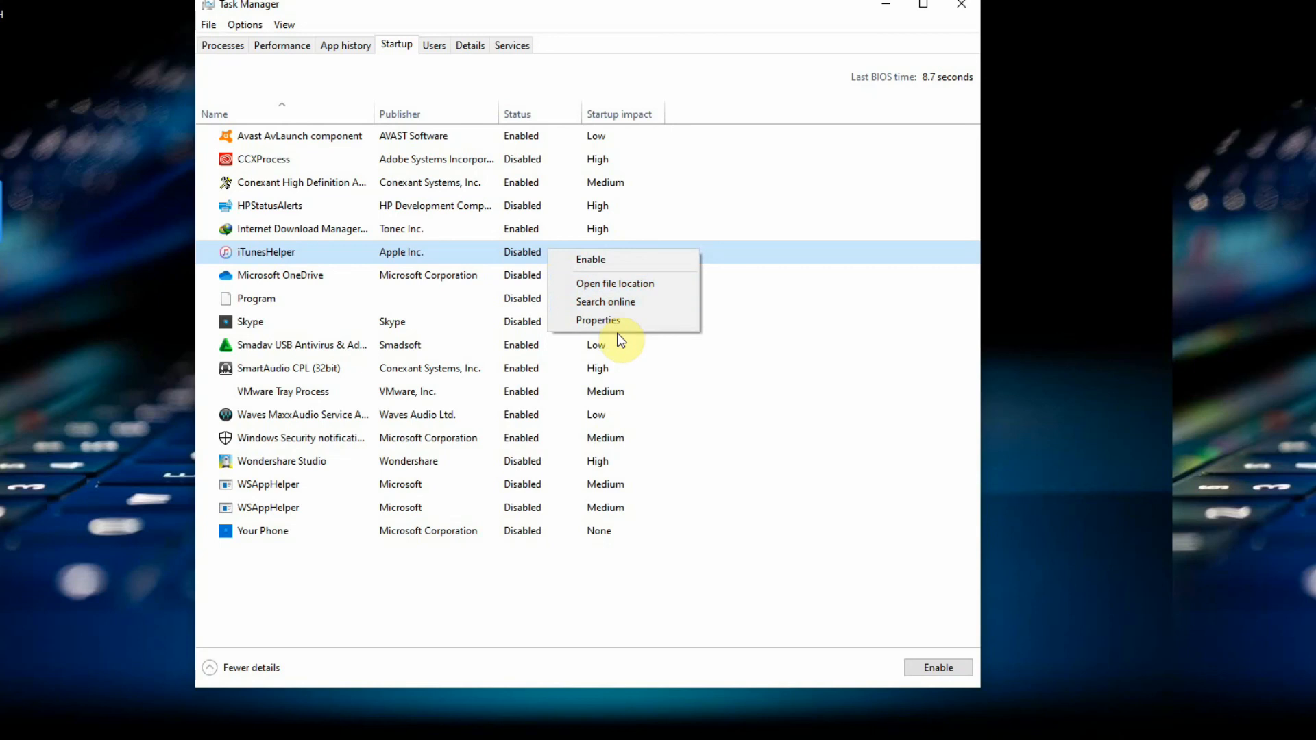
{"action": "left_click", "coordinate": [615, 291]}
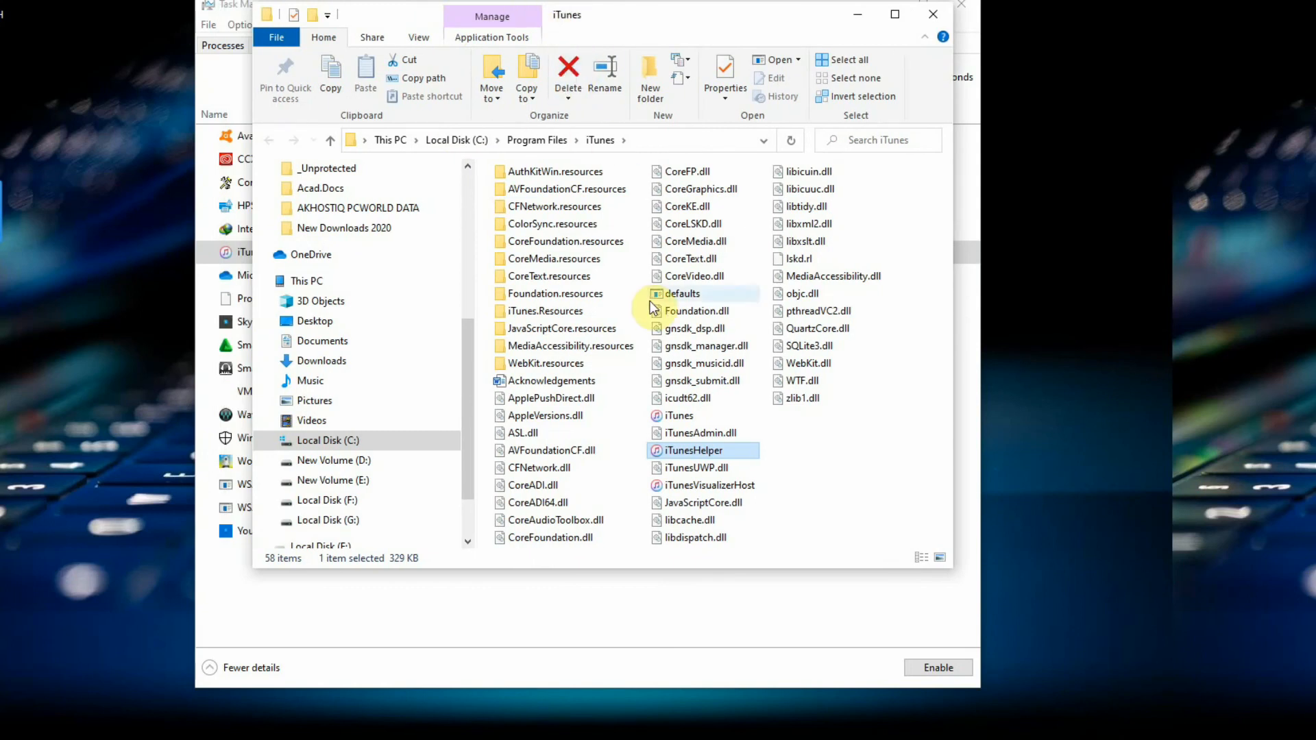
{"action": "left_click_drag", "start_coordinate": [826, 533], "coordinate": [472, 179]}
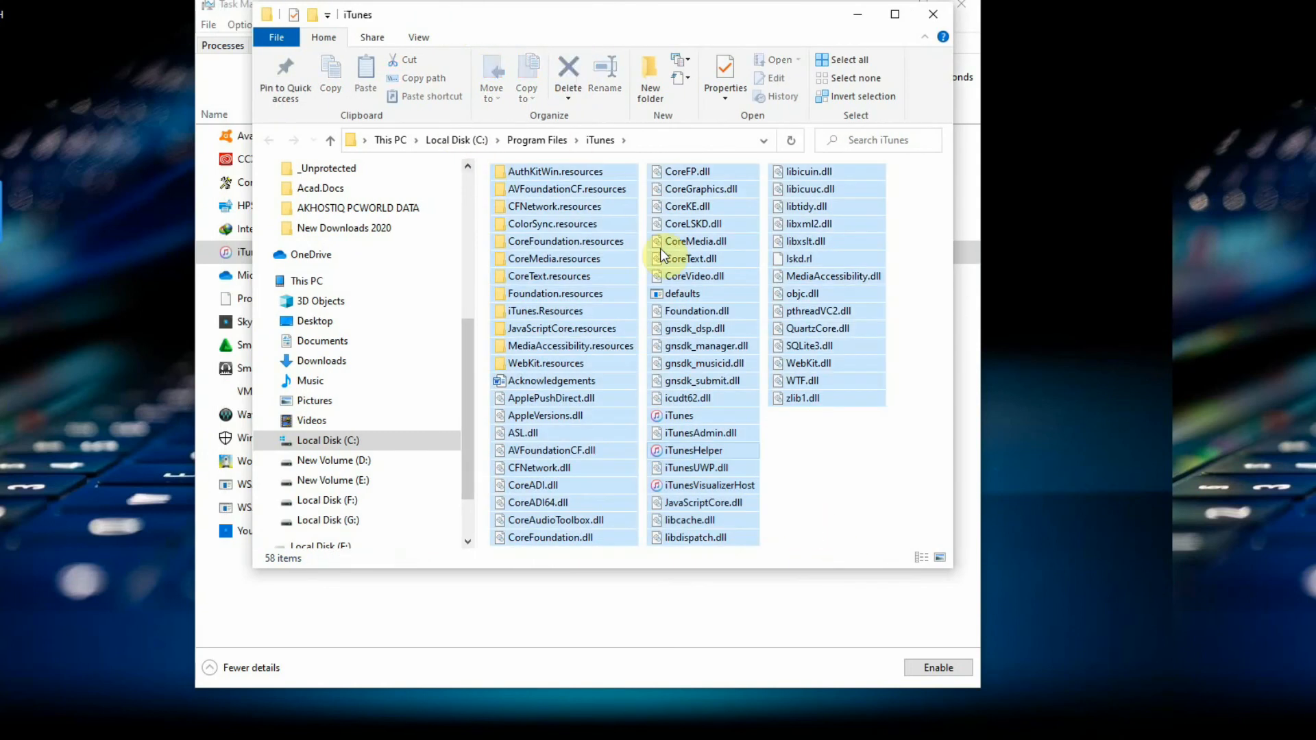
{"action": "left_click", "coordinate": [899, 251]}
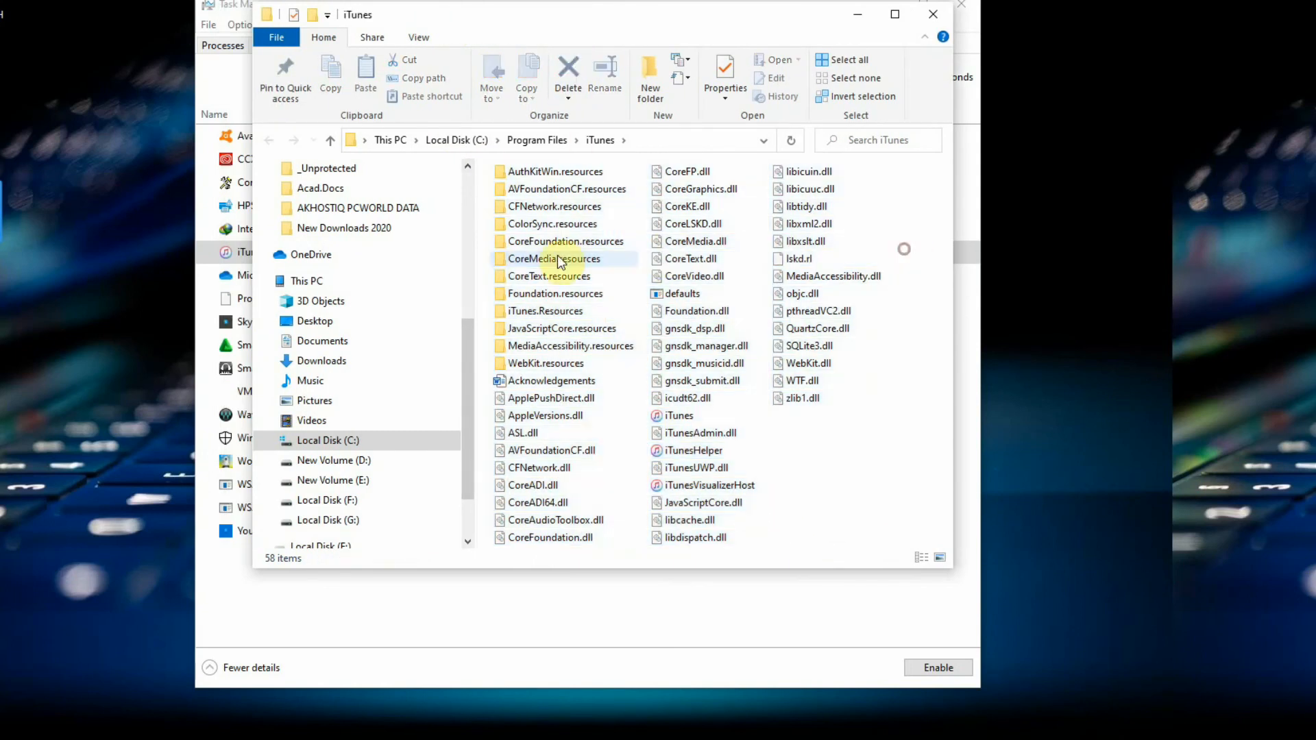
Close the iTunes folder window and Task Manager.
{"action": "left_click", "coordinate": [928, 15]}
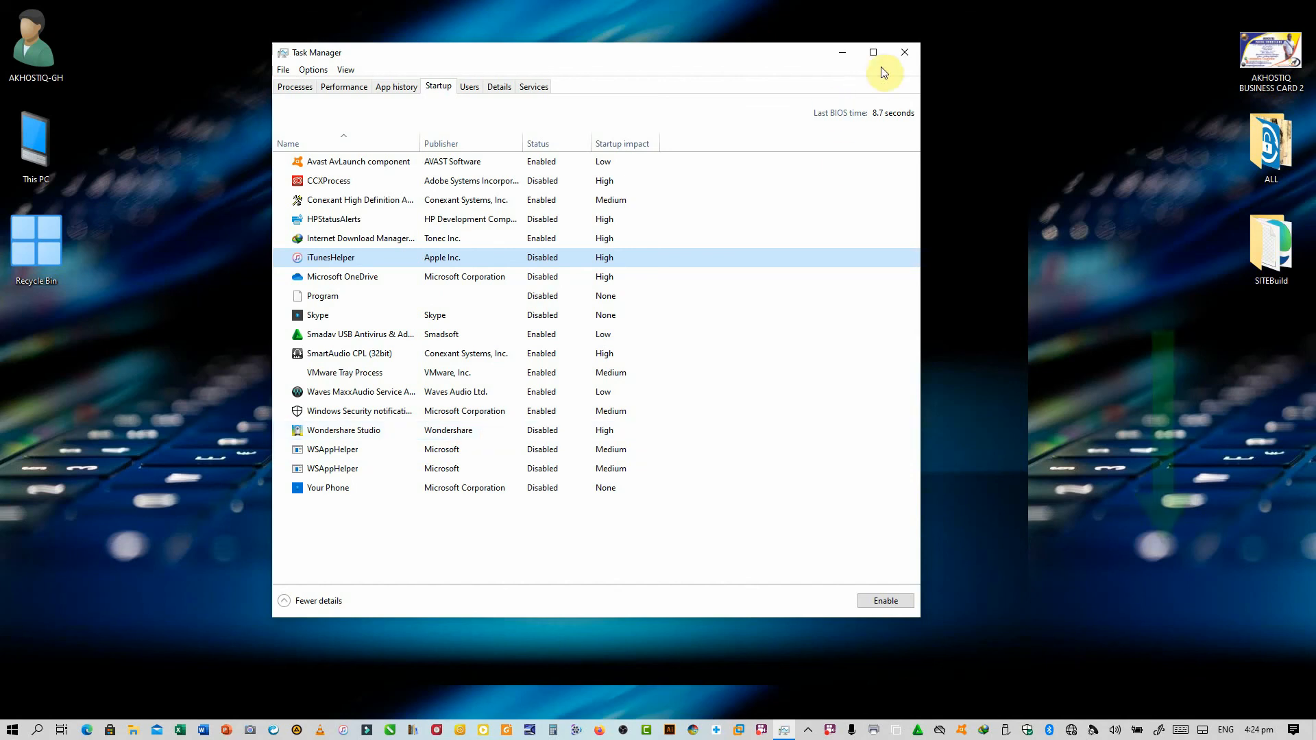
{"action": "left_click", "coordinate": [901, 53]}
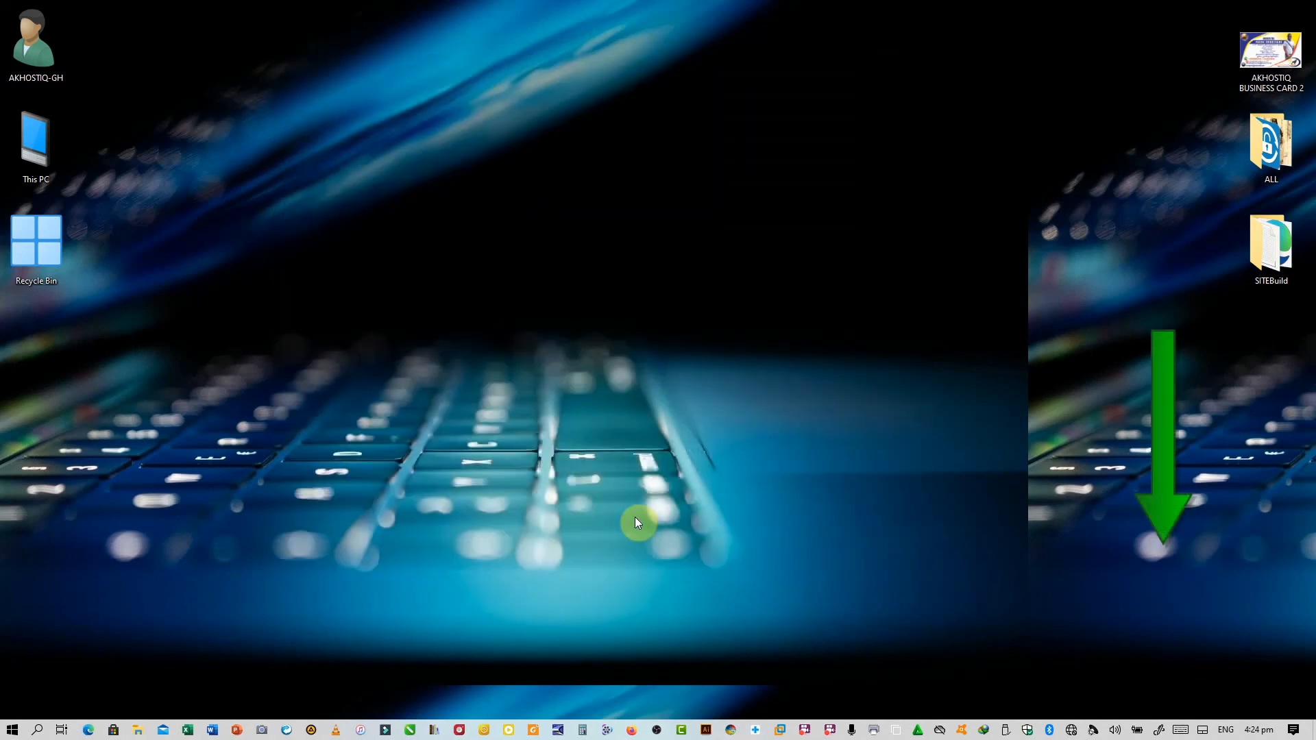